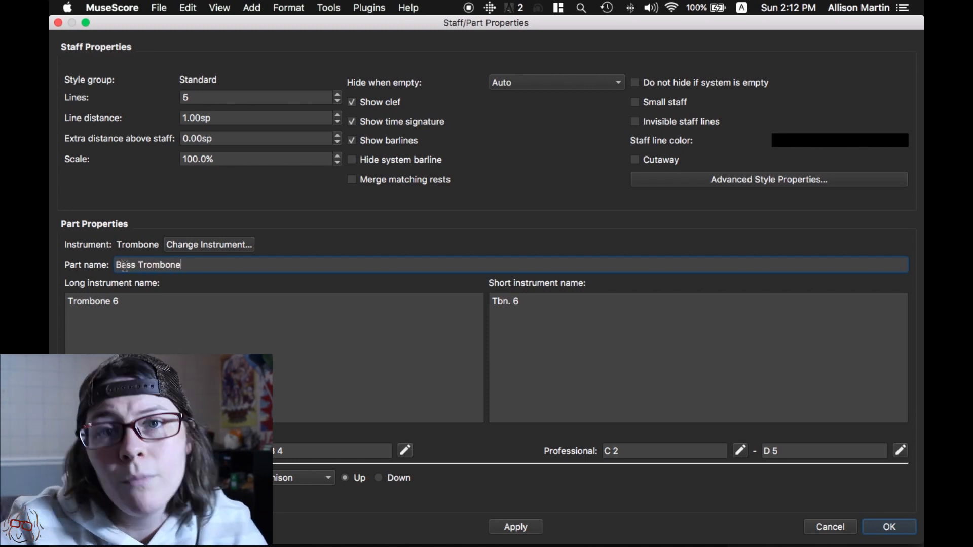
# - Set the part's short instrument name to "Bass Tbn." and its long instrument name to "Bass Trombone", then accept the staff properties
pyautogui.moveTo(524, 308); pyautogui.dragTo(482, 299)
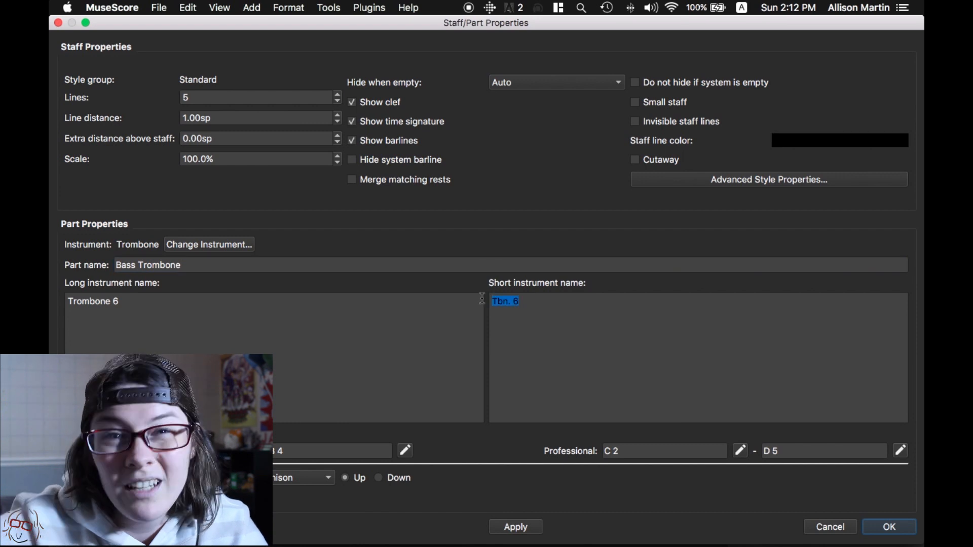
pyautogui.write('Bass')
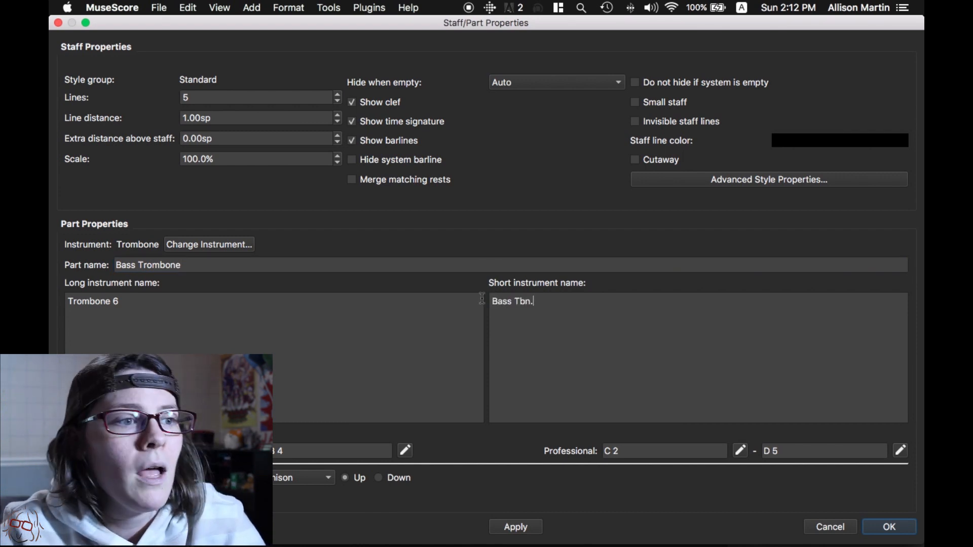
pyautogui.moveTo(121, 302); pyautogui.dragTo(67, 299)
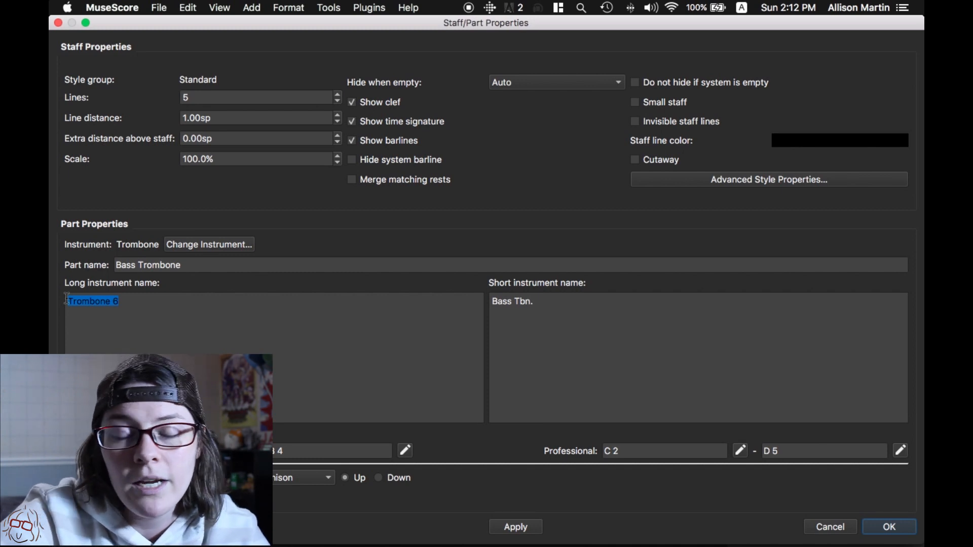
pyautogui.write('Bass Trombon')
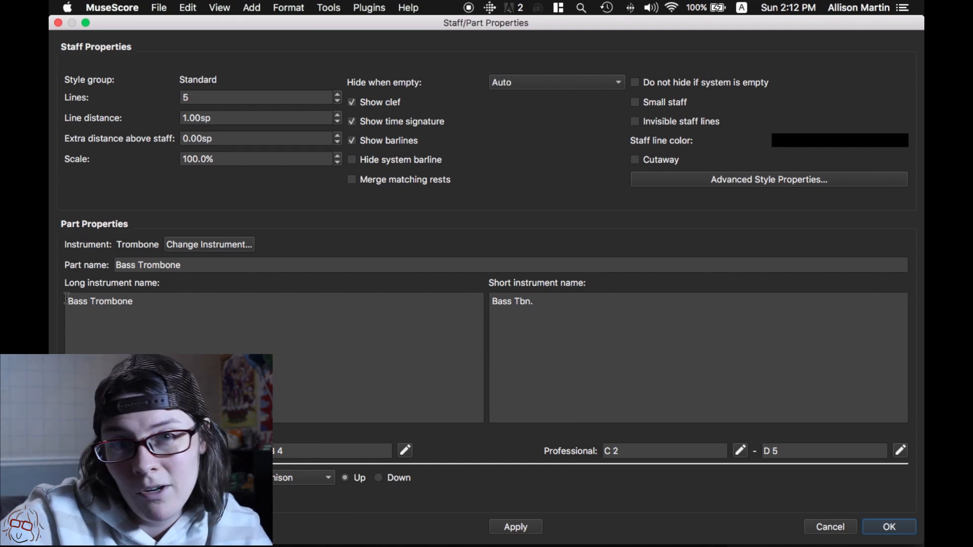
pyautogui.click(889, 527)
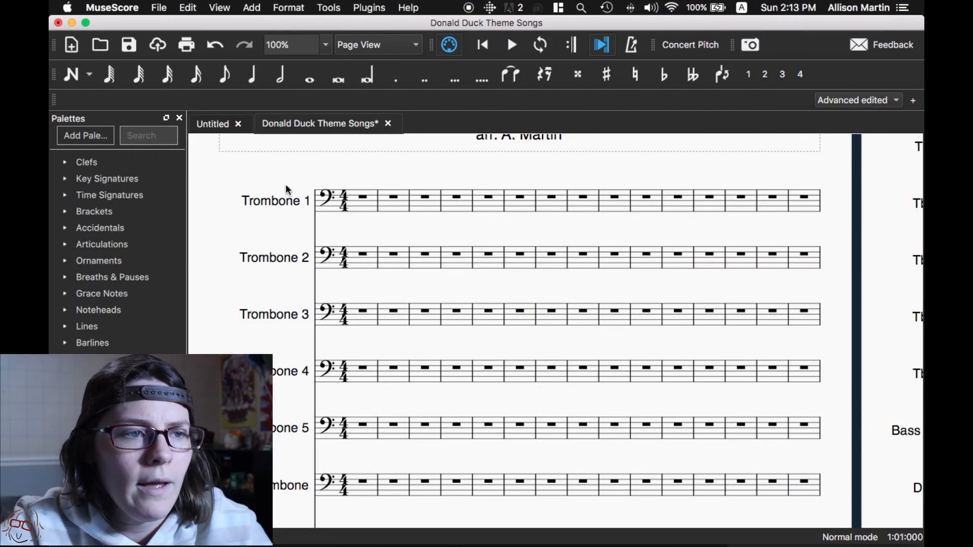
# - Add a half note = 80 tempo marking at the first measure of the Trombone 1 staff
pyautogui.click(360, 198)
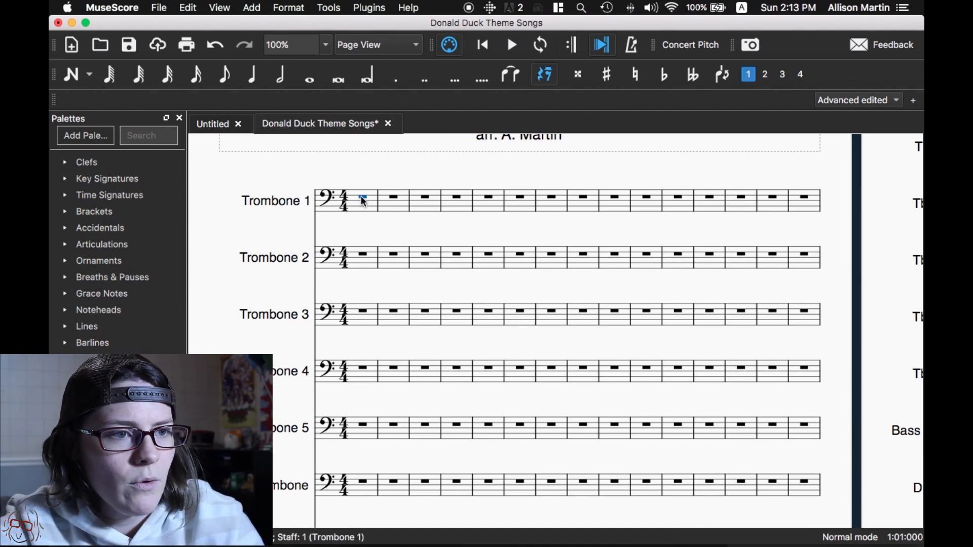
pyautogui.scroll(1, 360, 200)
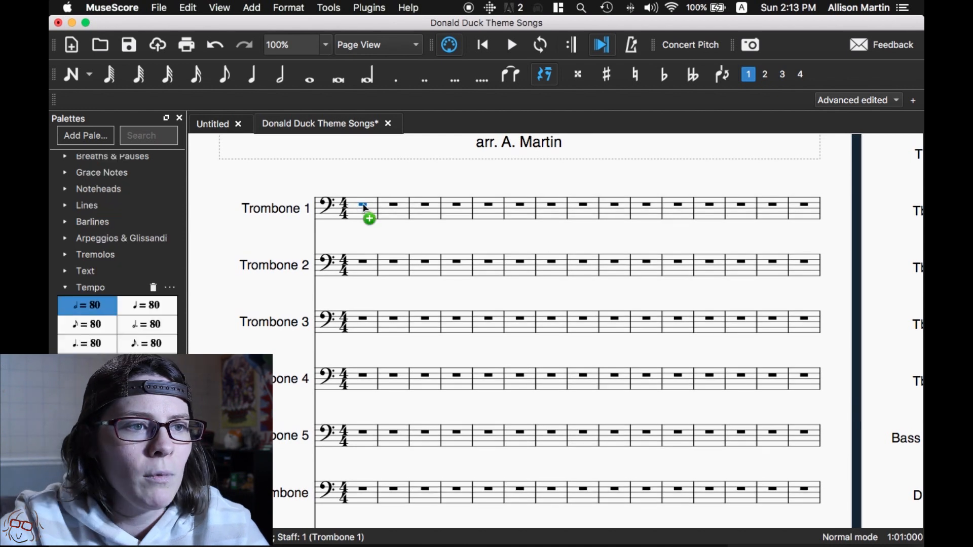
pyautogui.moveTo(364, 207); pyautogui.dragTo(357, 218)
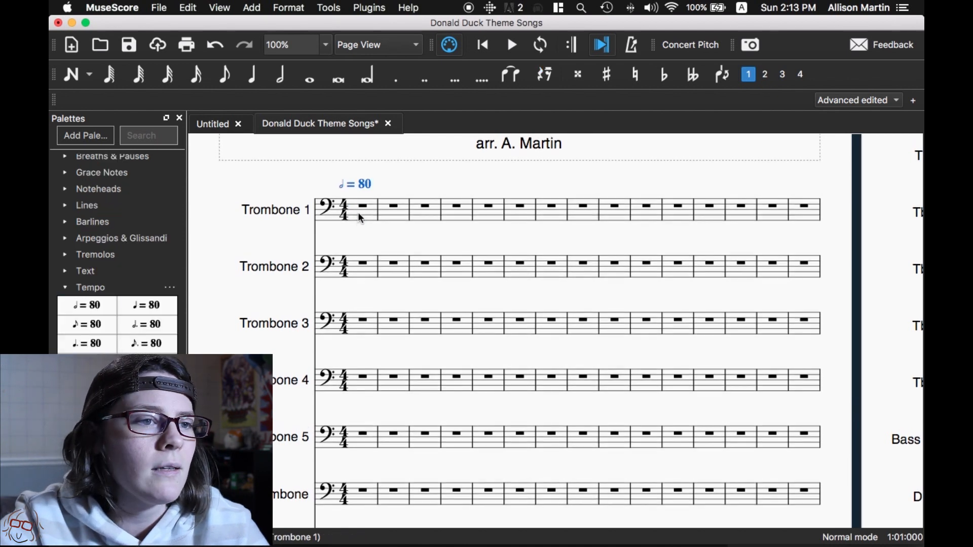
pyautogui.scroll(2, 361, 213)
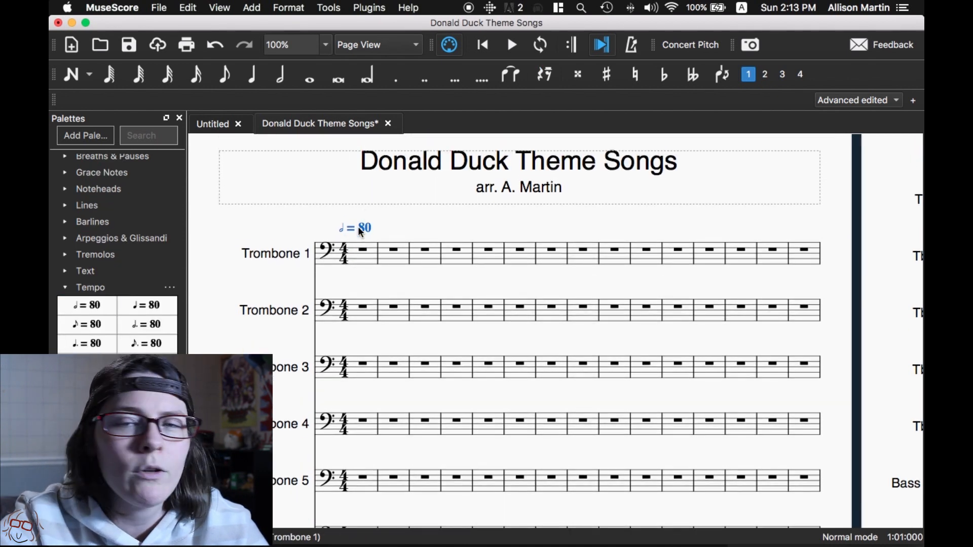
# - Fill Trombone 1's measure 1 with a dotted quarter G, two sixteenth Es, a dotted quarter E and two sixteenth Cs
pyautogui.click(362, 248)
pyautogui.press('n')
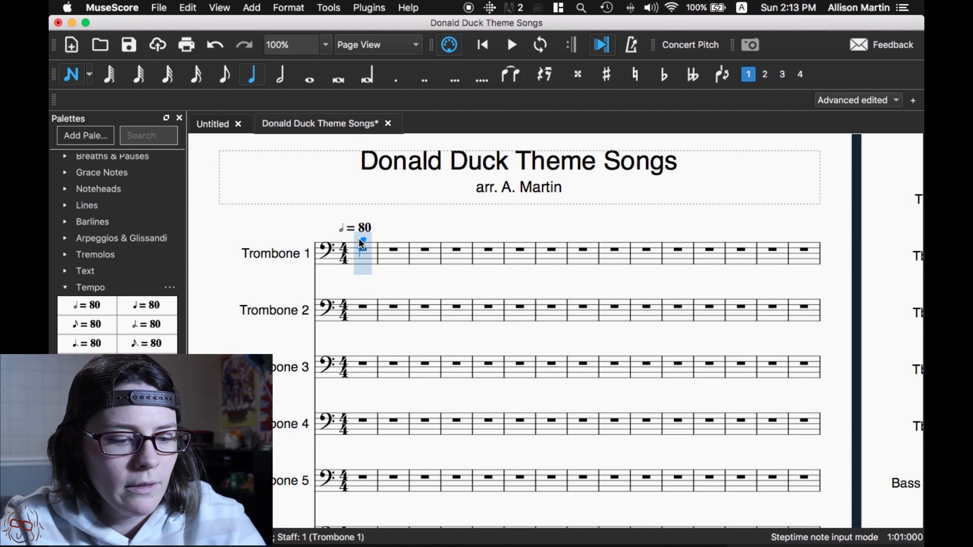
pyautogui.press('.')
pyautogui.click(363, 227)
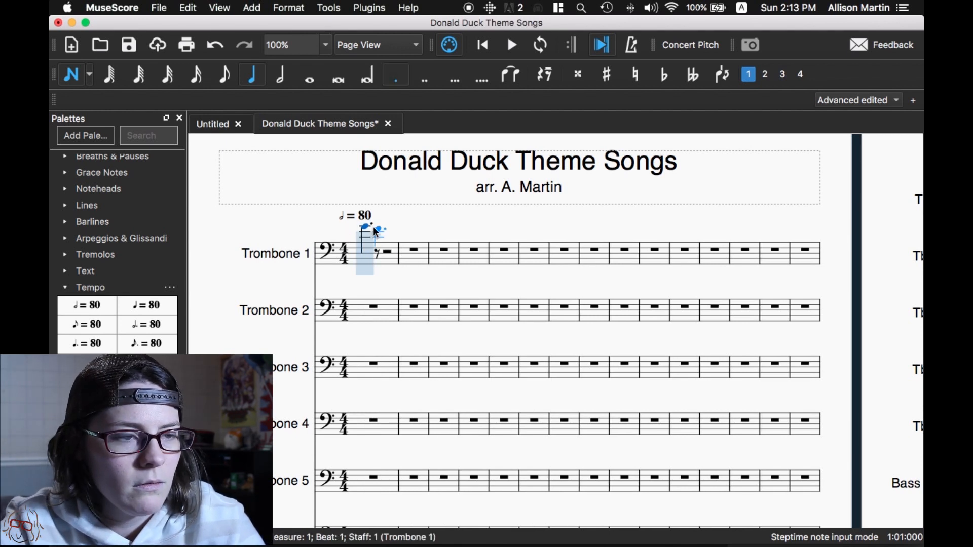
pyautogui.press('3')
pyautogui.click(378, 231)
pyautogui.click(395, 231)
pyautogui.press('5')
pyautogui.press('.')
pyautogui.click(406, 232)
pyautogui.press('3')
pyautogui.click(426, 237)
pyautogui.click(443, 237)
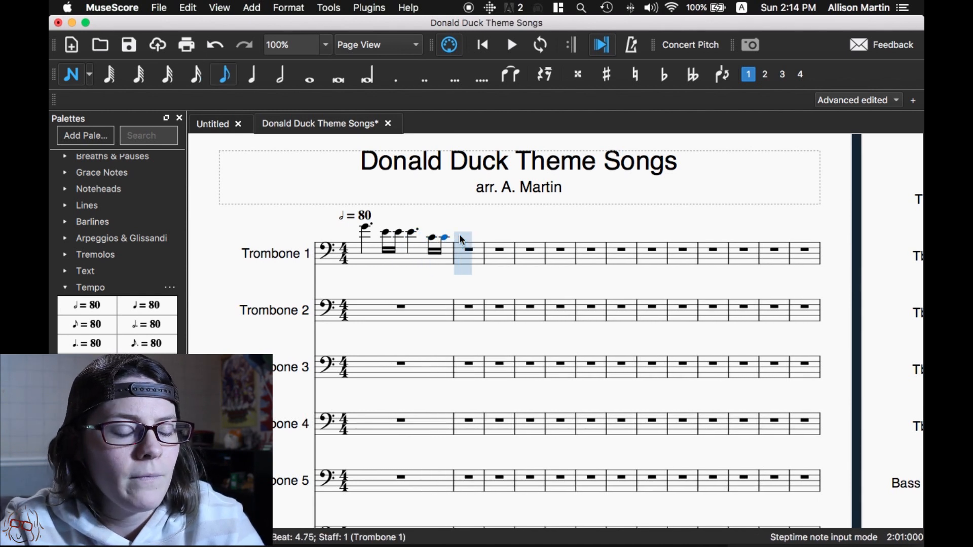
# - Fill Trombone 1's measure 2 with the eighth notes C, D, B, C, C, D, B, C
pyautogui.click(463, 238)
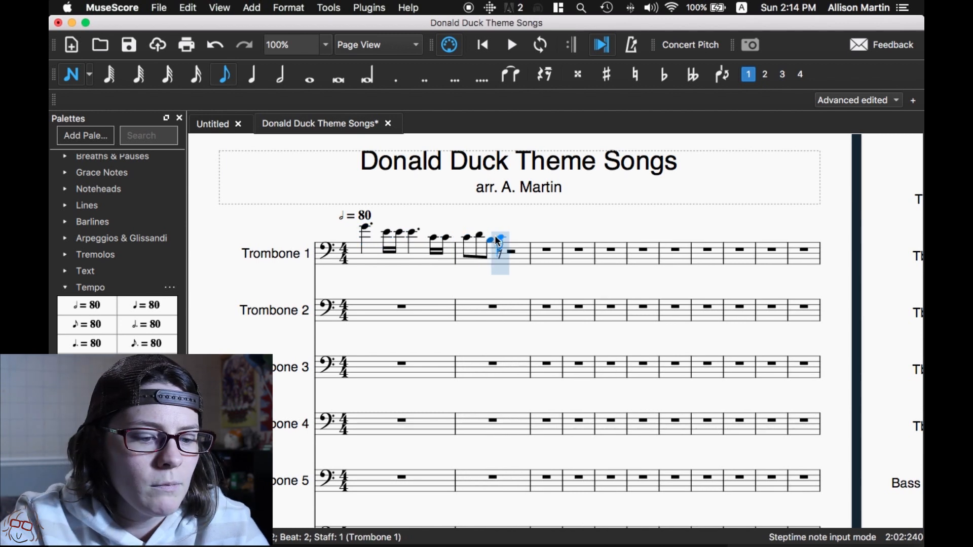
pyautogui.click(498, 238)
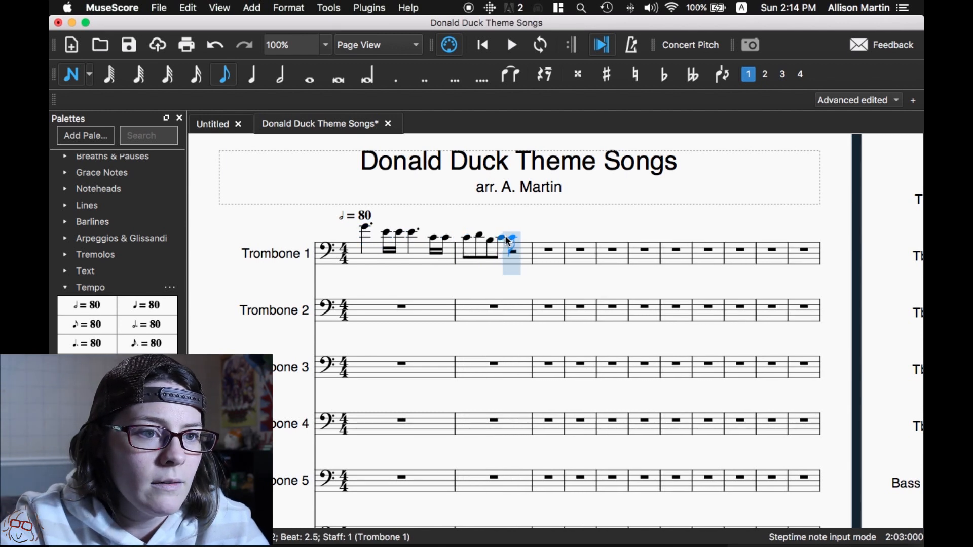
pyautogui.click(511, 238)
pyautogui.click(533, 234)
pyautogui.click(549, 239)
pyautogui.click(559, 239)
# - Fill Trombone 1's measure 3 with the eighth notes C, D, B, C, C, C, D, D
pyautogui.click(588, 237)
pyautogui.click(601, 236)
pyautogui.click(615, 236)
pyautogui.click(626, 238)
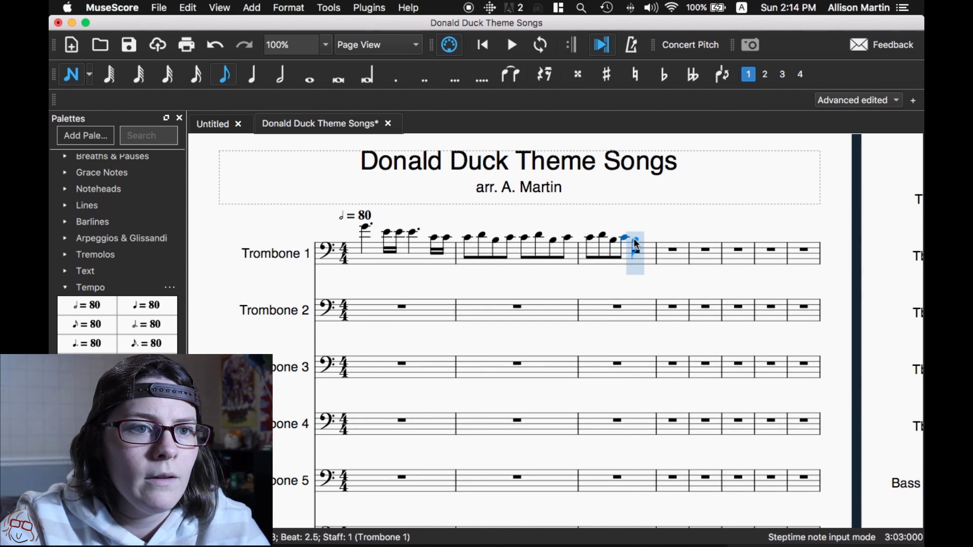
pyautogui.click(636, 243)
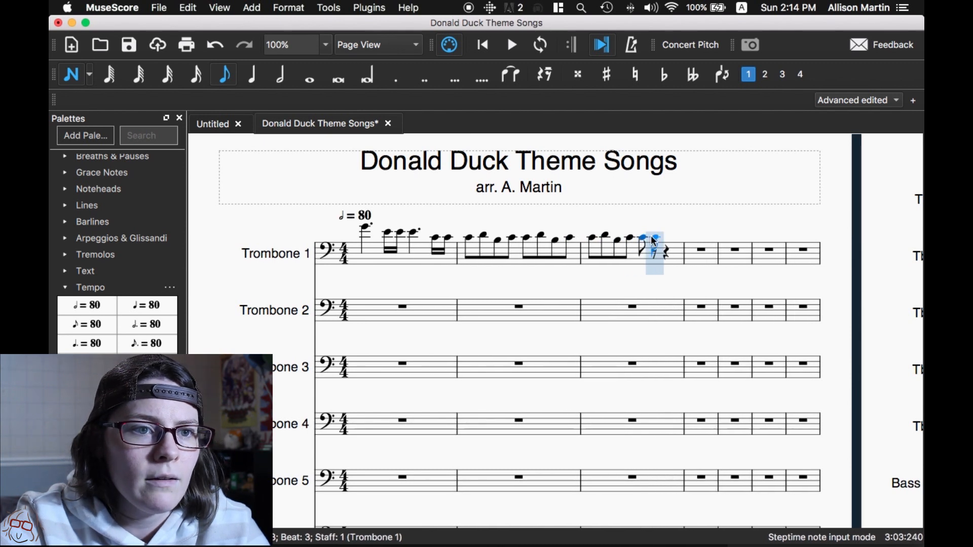
pyautogui.click(654, 236)
pyautogui.click(682, 236)
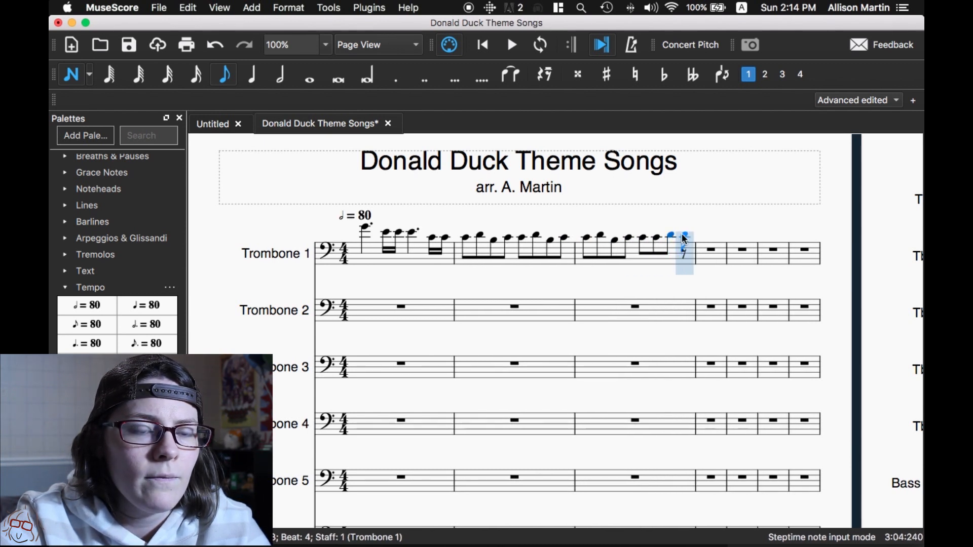
pyautogui.click(685, 236)
pyautogui.press('Escape')
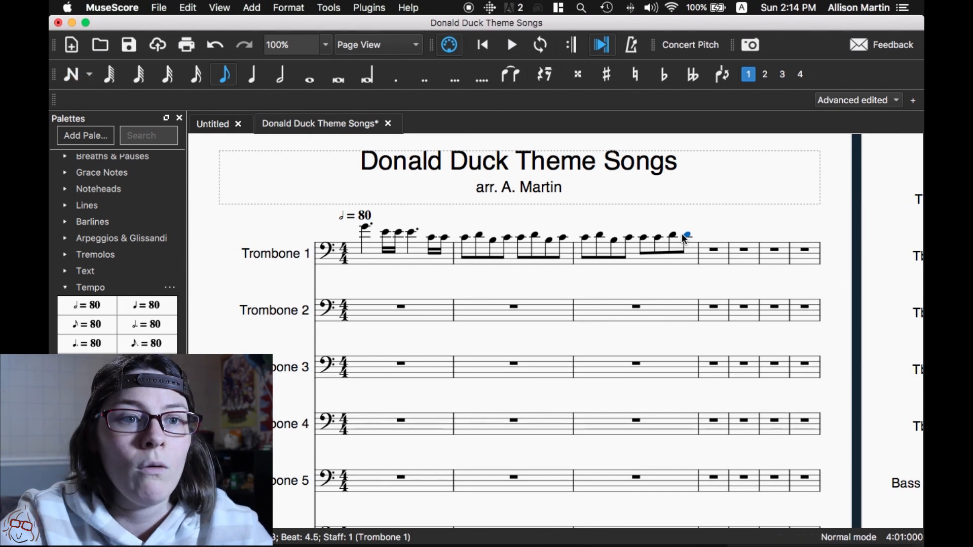
# - Raise the last three eighth notes of Trombone 1's measure 3 to D, D-sharp and E
pyautogui.press('Up')
pyautogui.click(674, 237)
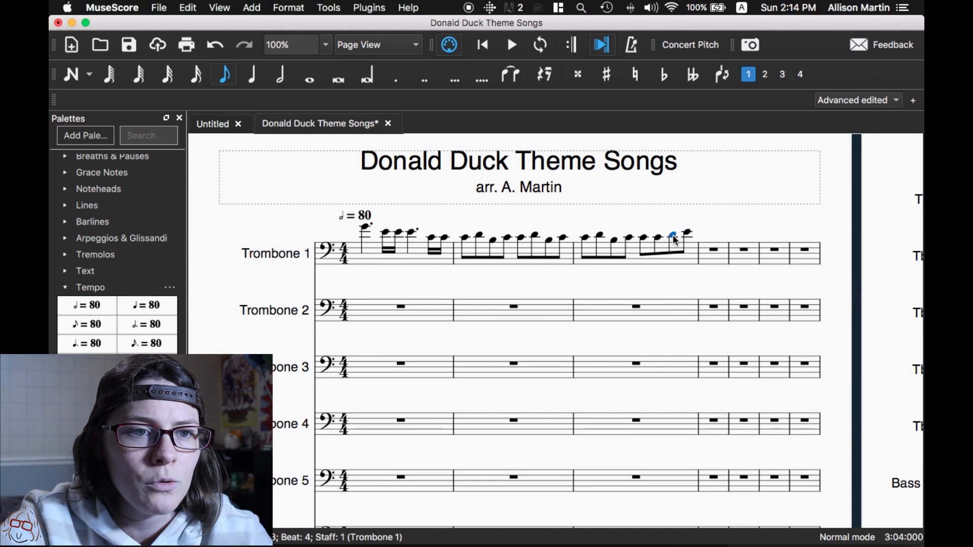
pyautogui.press('Up')
pyautogui.click(672, 239)
pyautogui.press('Up')
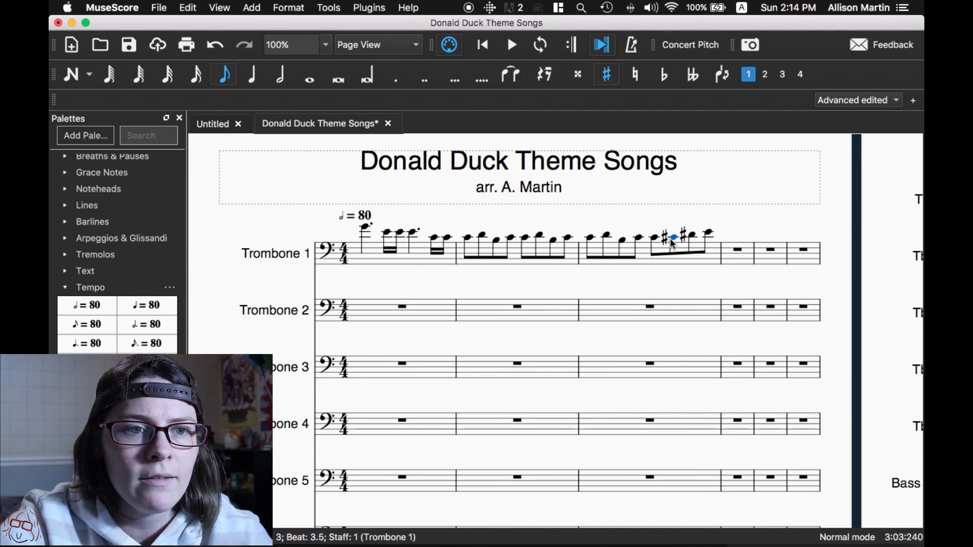
pyautogui.press('Down')
# - Tie the repeated Cs in Trombone 1 across the middle of measure 2, the barline into measure 3, and the middle of measure 3
pyautogui.click(512, 239)
pyautogui.press('+')
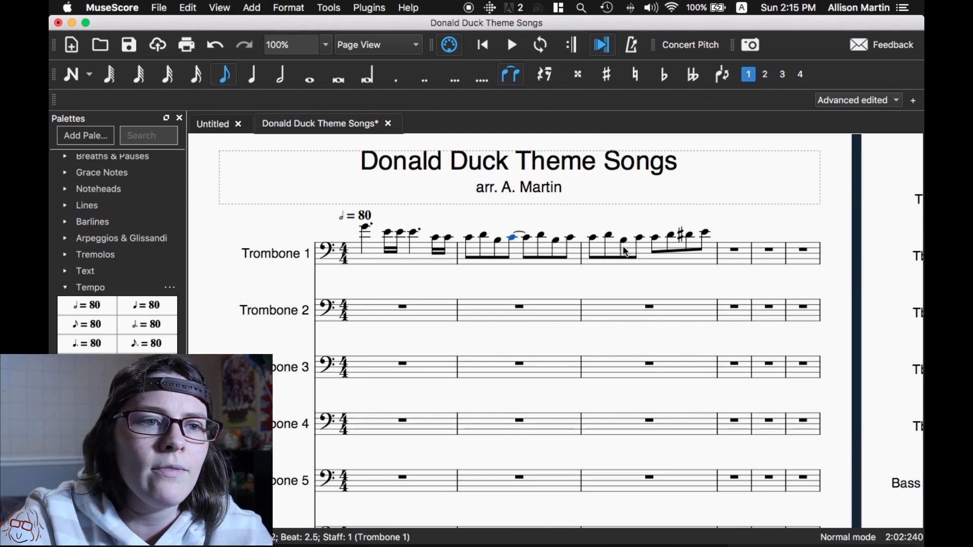
pyautogui.click(571, 238)
pyautogui.press('+')
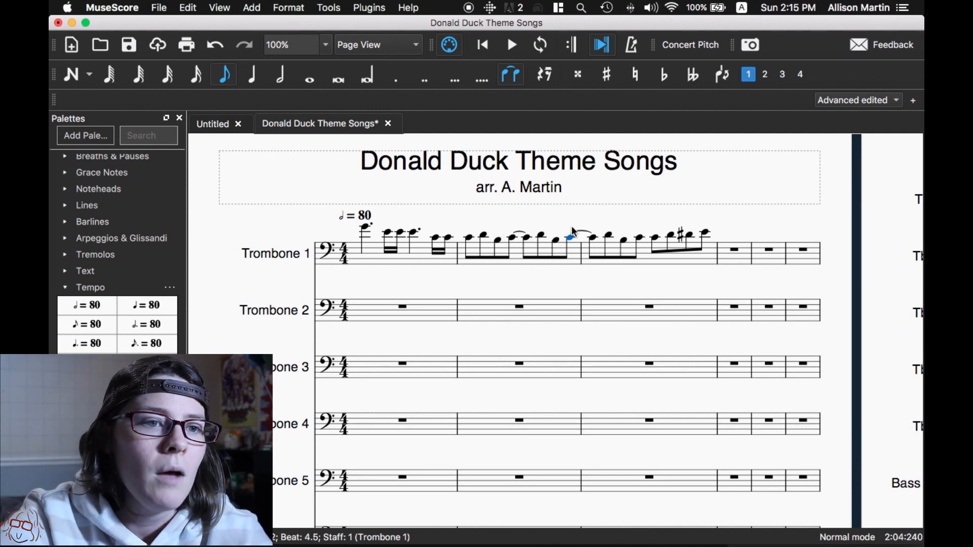
pyautogui.click(639, 238)
pyautogui.press('+')
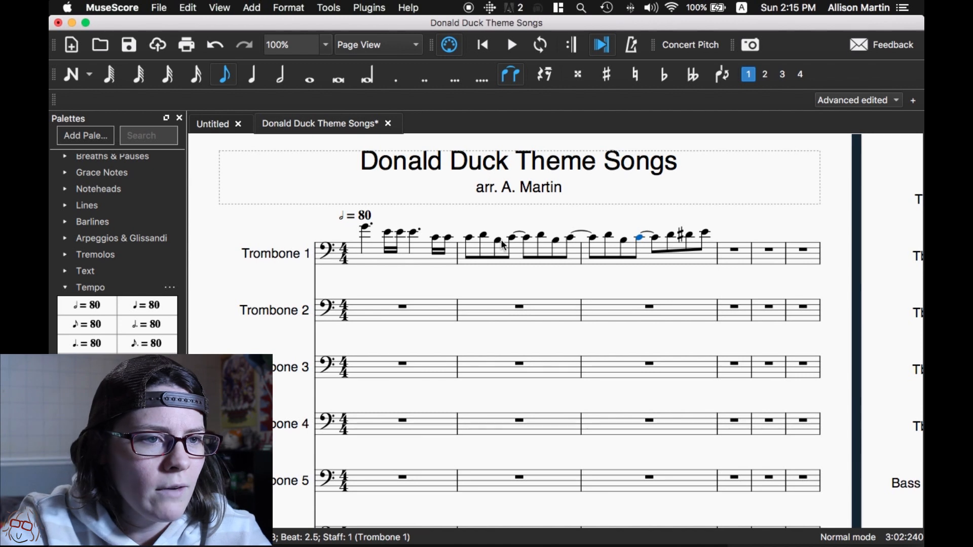
# - Check the Trombone 1 melody and its tied note groupings across measures 1 to 3
pyautogui.click(365, 227)
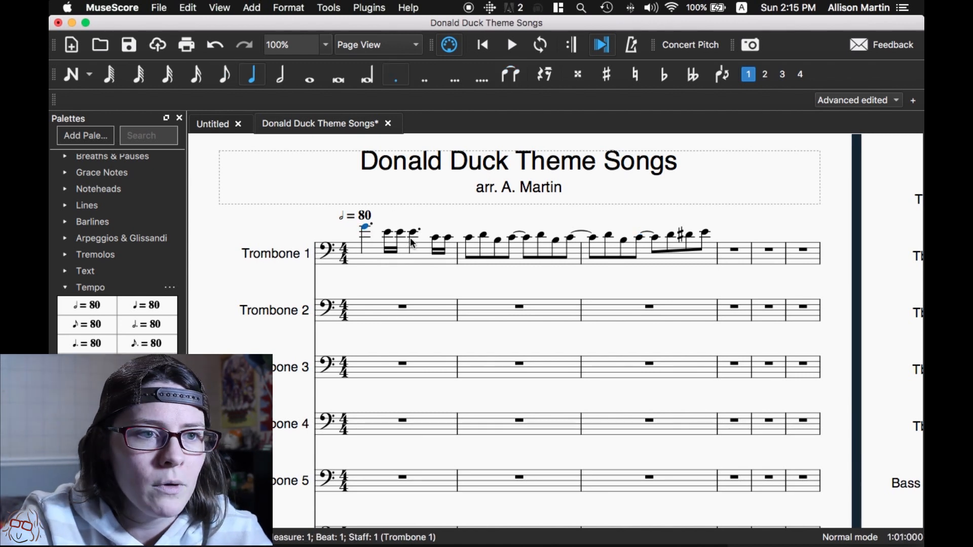
pyautogui.click(387, 232)
pyautogui.click(435, 237)
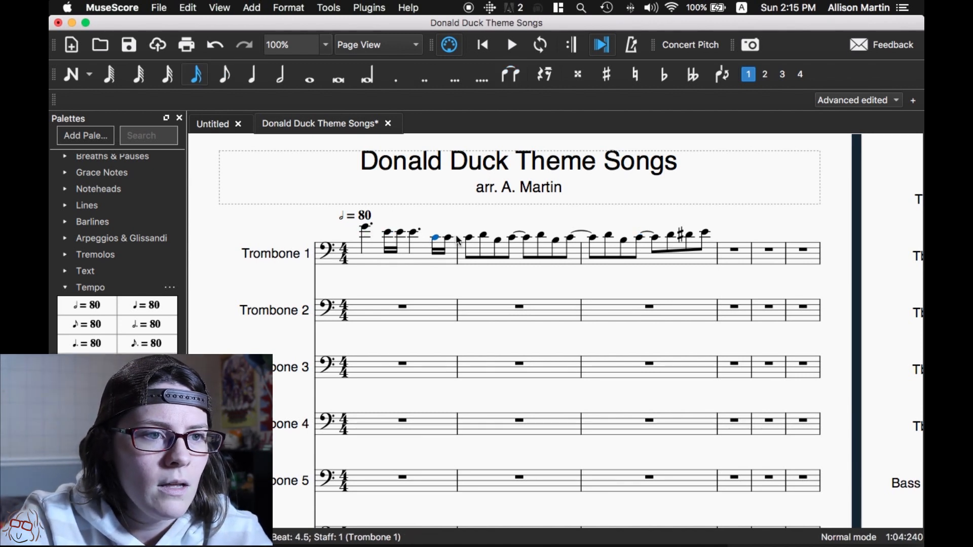
pyautogui.click(483, 235)
pyautogui.click(512, 238)
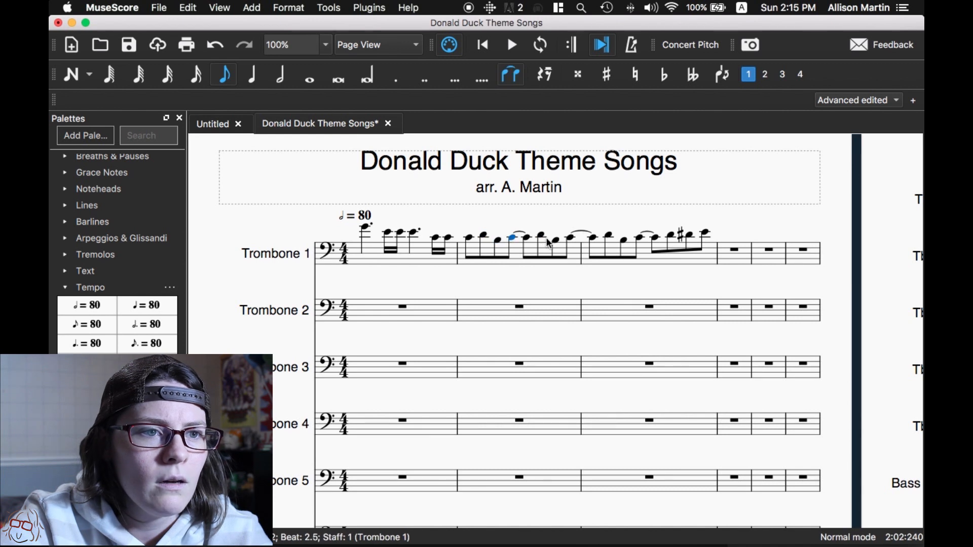
pyautogui.click(570, 237)
pyautogui.click(640, 238)
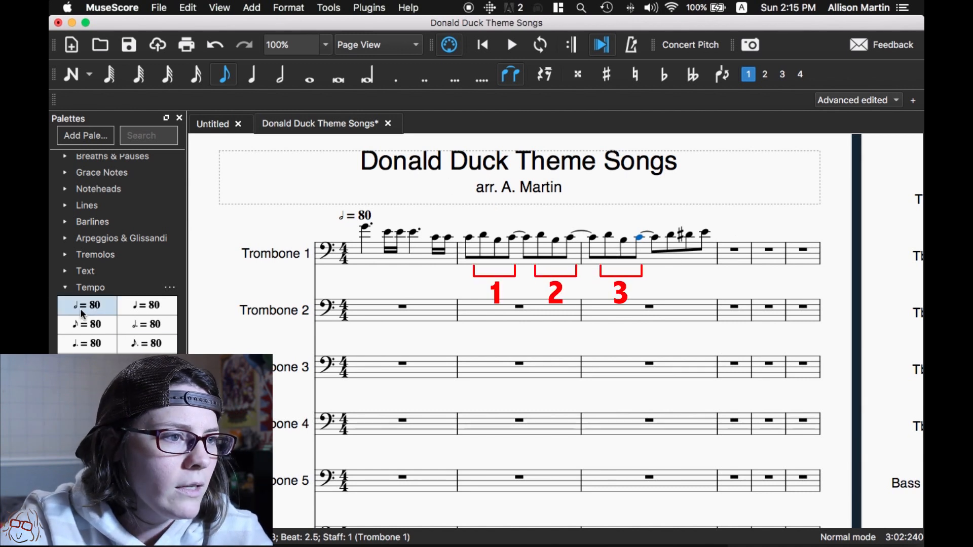
# - Add the Swing text marking at the first note of the Trombone 1 staff
pyautogui.click(71, 272)
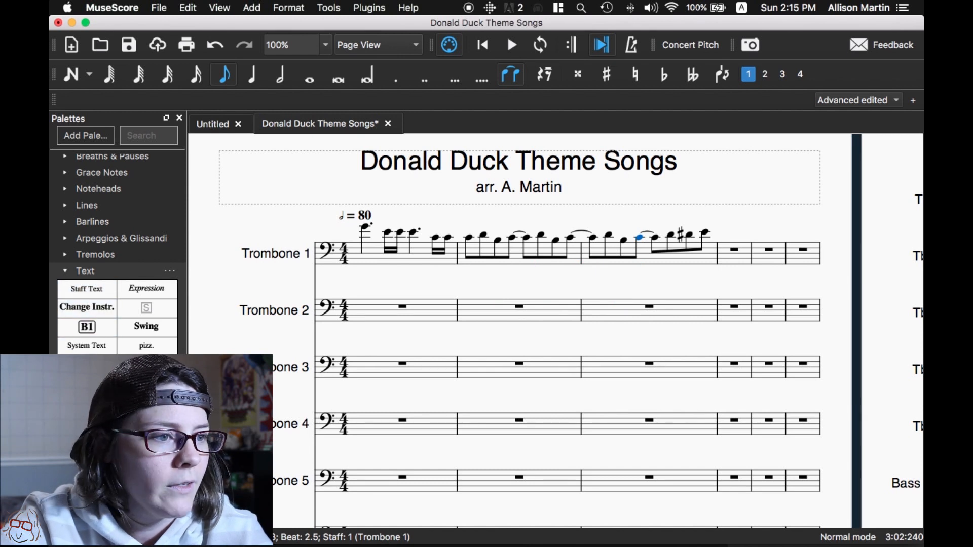
pyautogui.moveTo(147, 326); pyautogui.dragTo(365, 232)
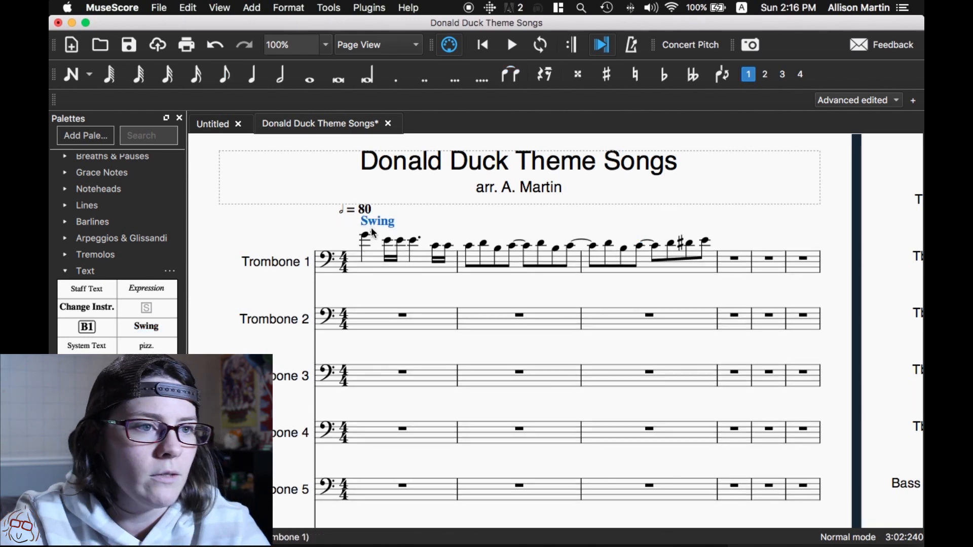
pyautogui.click(367, 266)
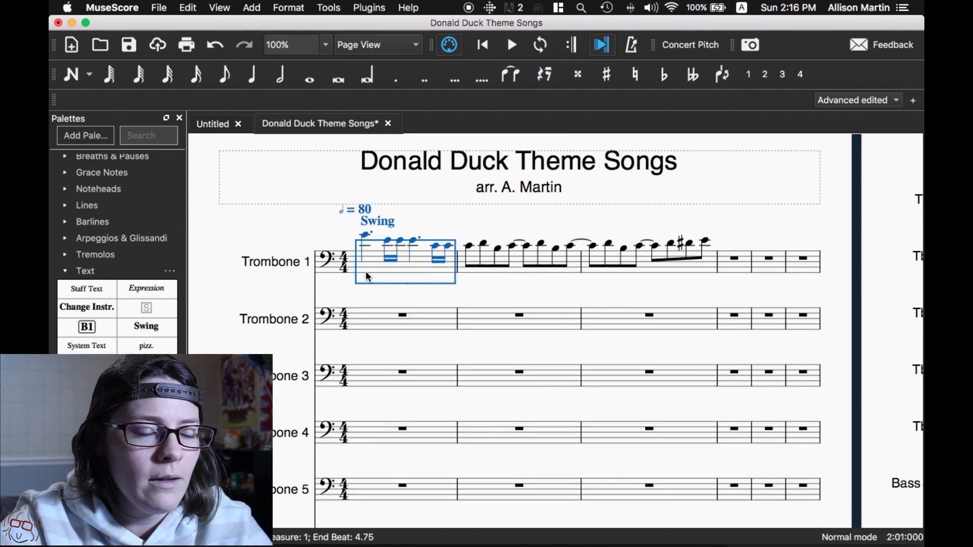
# - Fill Trombone 4's measure 1 with a half note G followed by a half note C
pyautogui.click(367, 317)
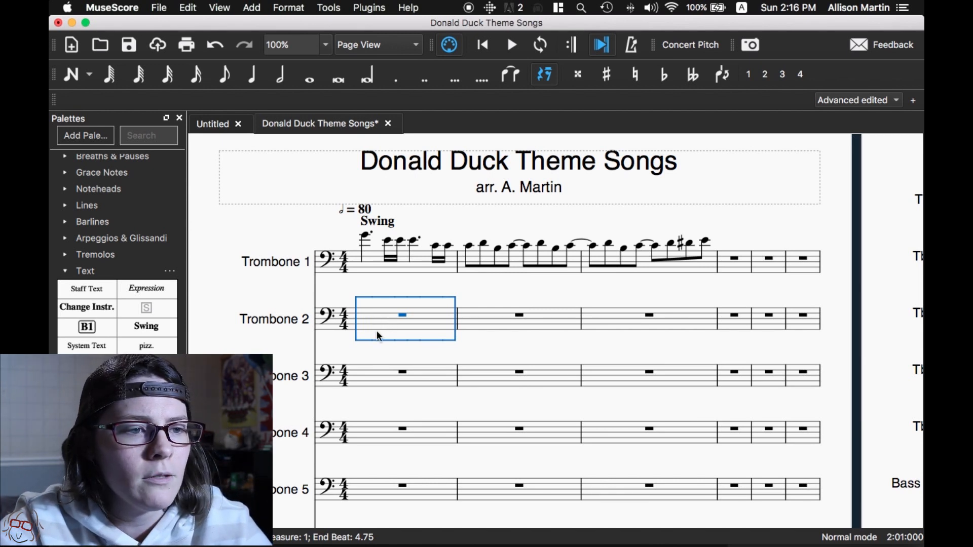
pyautogui.scroll(-2, 378, 336)
pyautogui.click(379, 355)
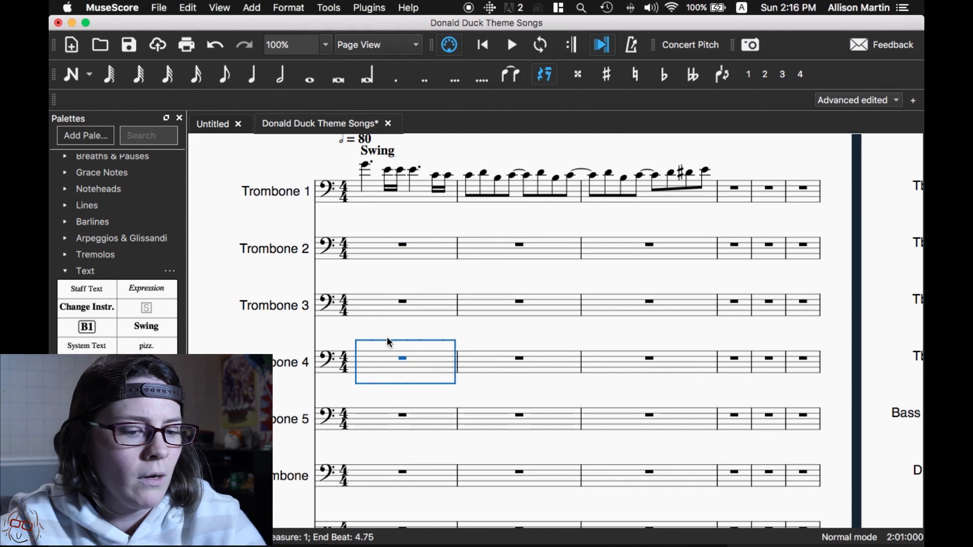
pyautogui.press('n')
pyautogui.press('6')
pyautogui.press('c')
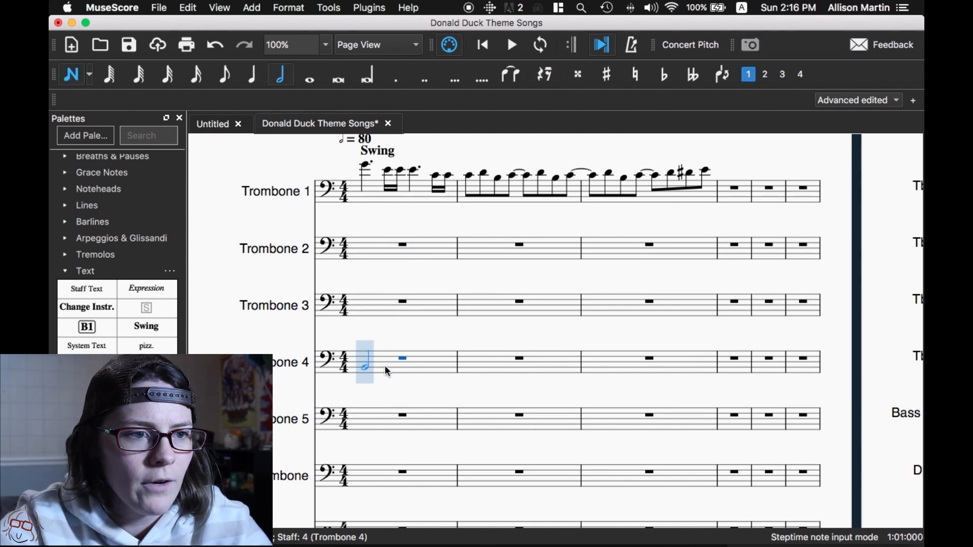
pyautogui.click(379, 353)
pyautogui.click(404, 362)
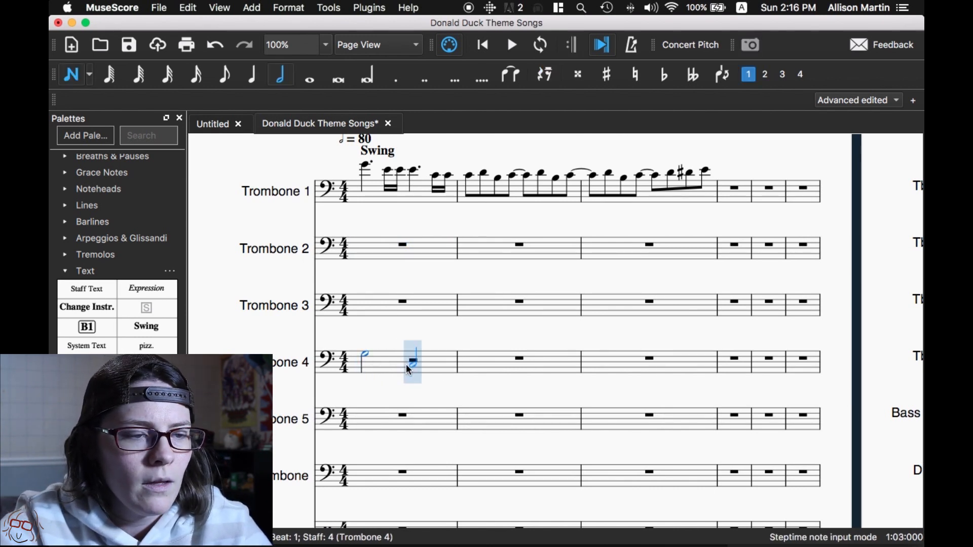
pyautogui.click(406, 364)
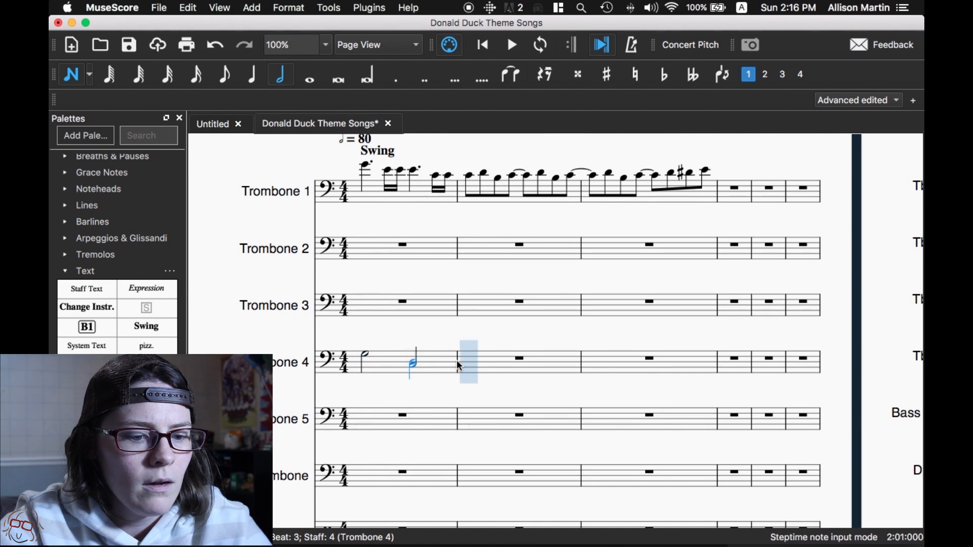
pyautogui.press('Escape')
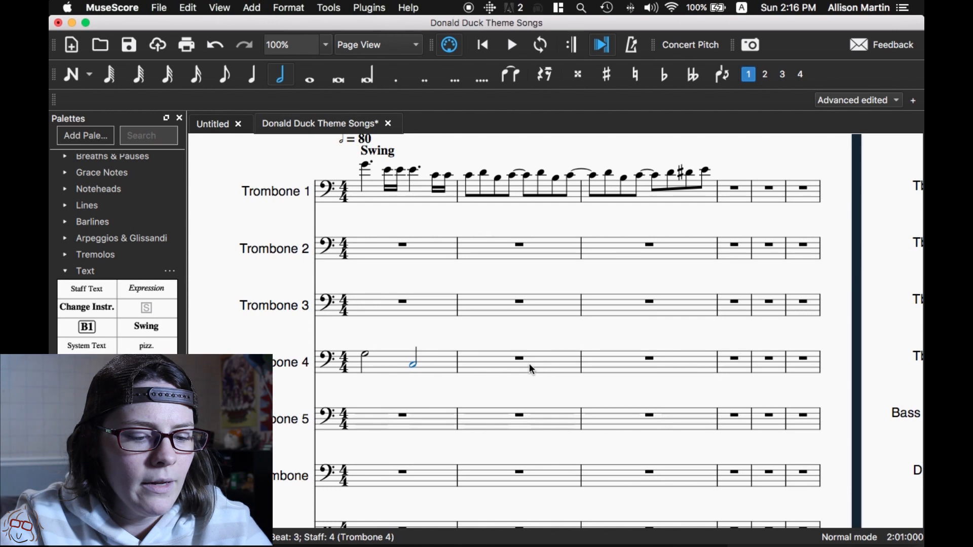
# - Fill Trombone 4's measure 2 with quarter notes A, C, C and C
pyautogui.press('n')
pyautogui.press('5')
pyautogui.press('a')
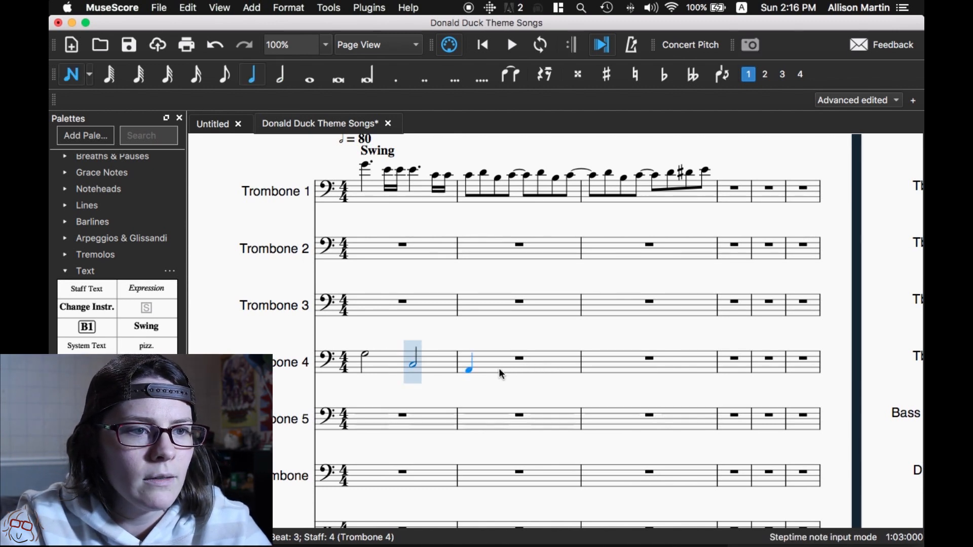
pyautogui.press('c')
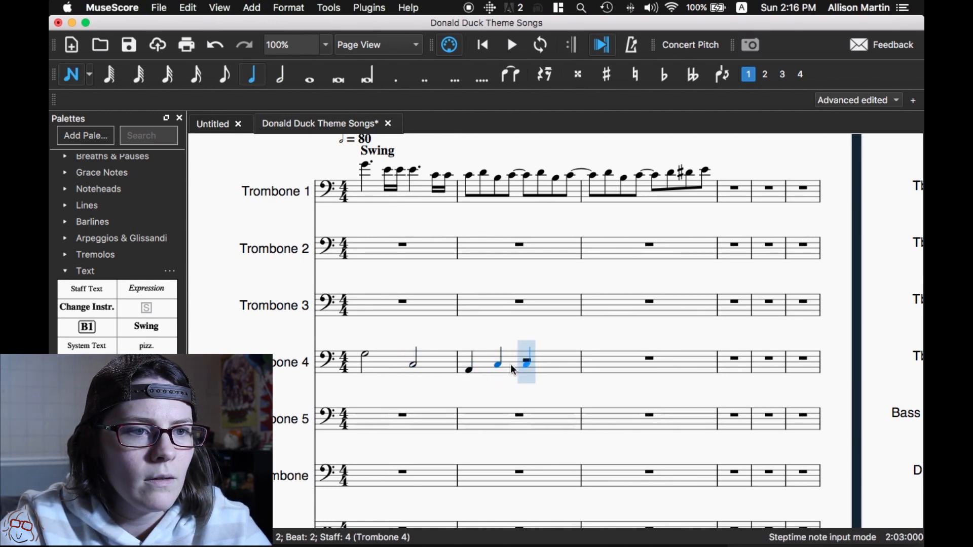
pyautogui.press('c')
pyautogui.press('c')
pyautogui.press('Escape')
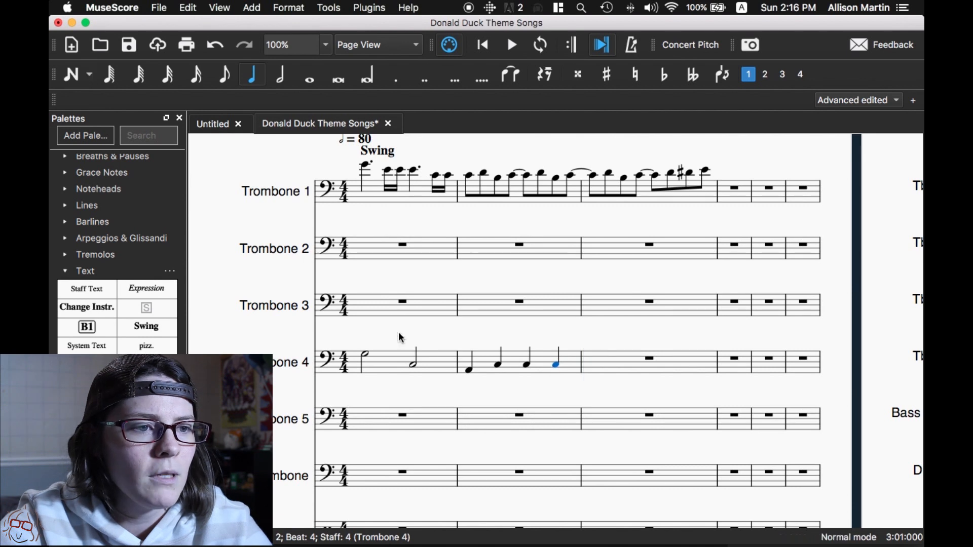
# - Fill Trombone 2's measure 1 with a half note high G followed by a half note high E
pyautogui.click(383, 313)
pyautogui.press('space')
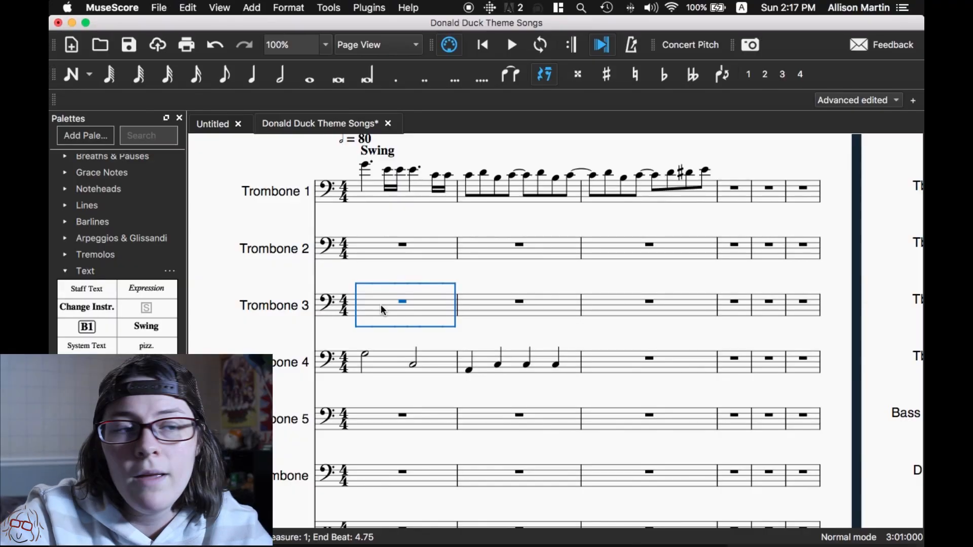
pyautogui.click(374, 246)
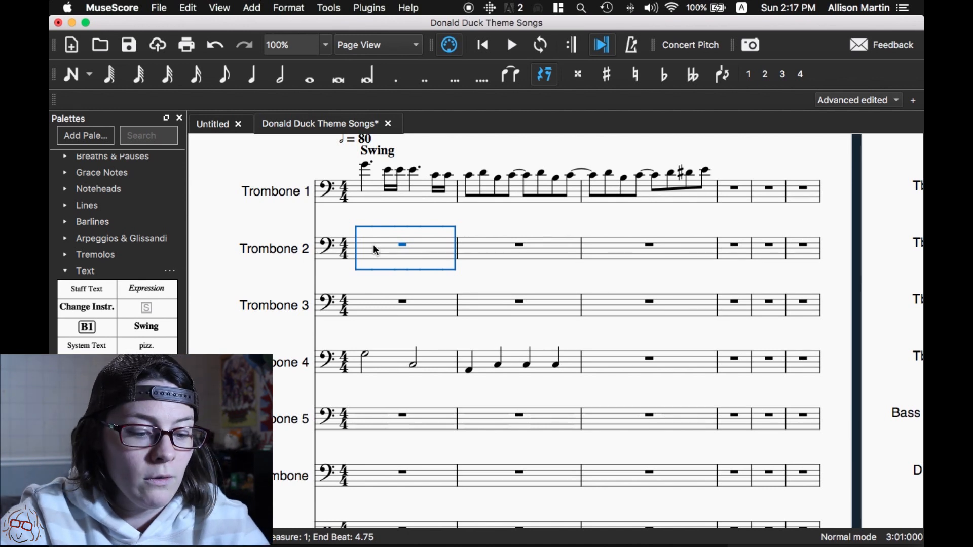
pyautogui.press('n')
pyautogui.press('6')
pyautogui.click(373, 222)
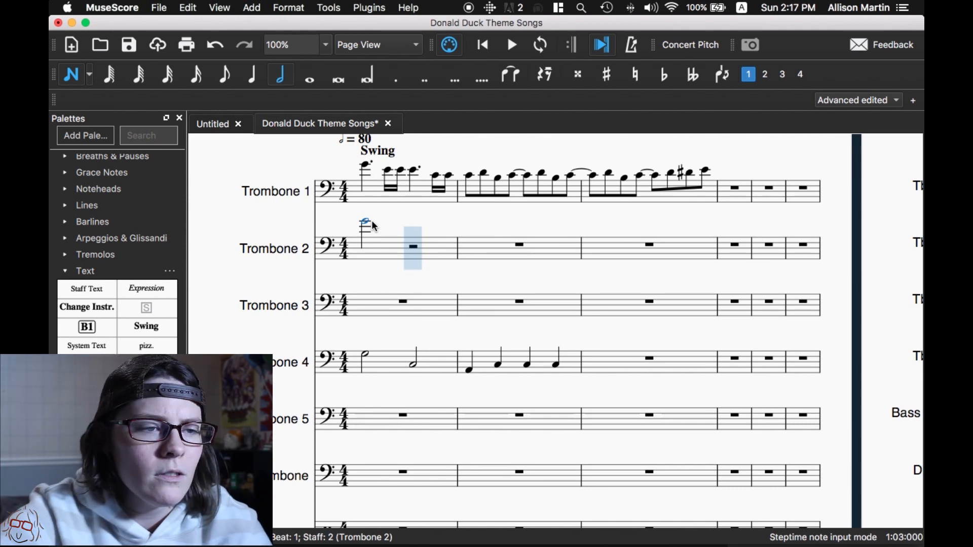
pyautogui.click(409, 227)
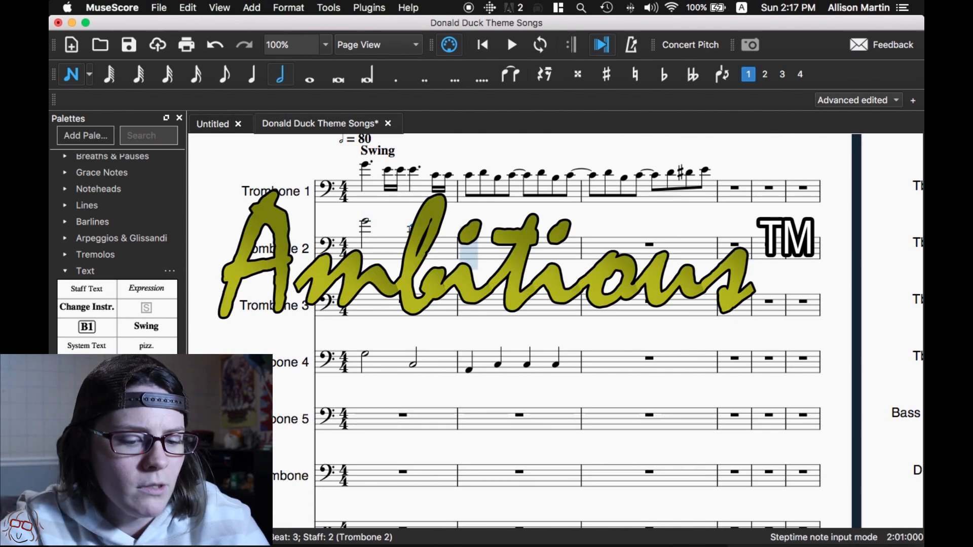
pyautogui.press('Escape')
pyautogui.click(365, 221)
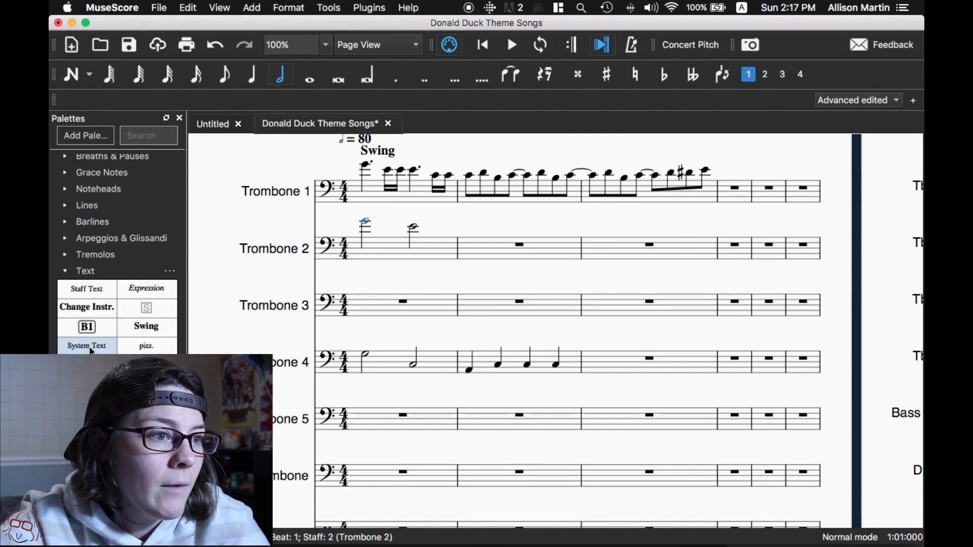
pyautogui.scroll(-10, 120, 330)
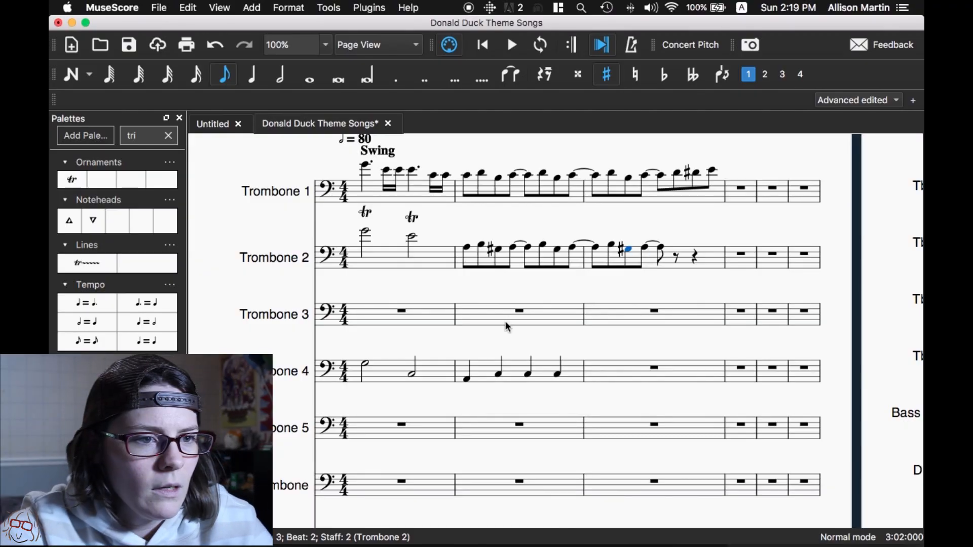
# - Enter Bass Trombone quarter notes: A, A, F, F in measure 2, A, A, F, F in measure 3, and G in measure 4
pyautogui.scroll(-5, 505, 320)
pyautogui.click(491, 360)
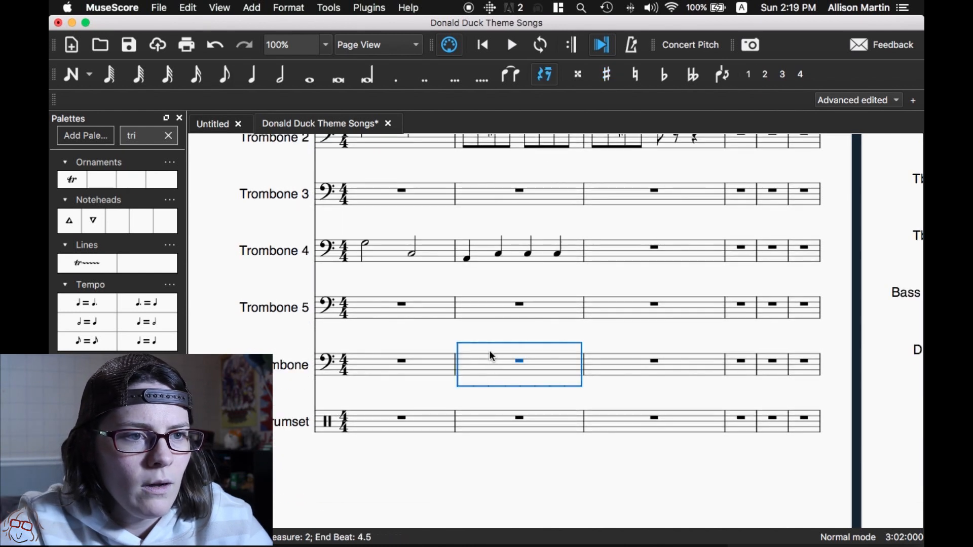
pyautogui.press('n')
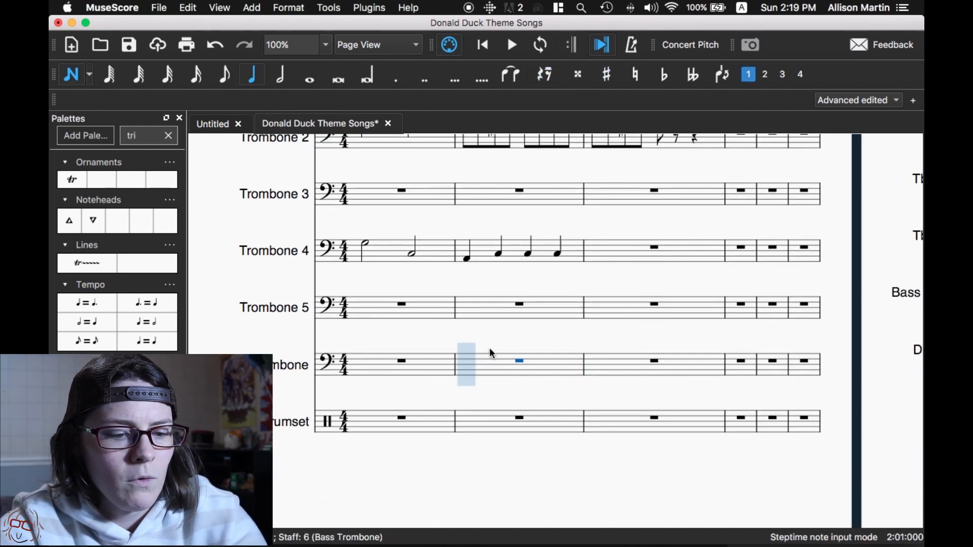
pyautogui.click(473, 372)
pyautogui.click(488, 372)
pyautogui.click(522, 378)
pyautogui.click(554, 377)
pyautogui.click(592, 373)
pyautogui.click(624, 372)
pyautogui.click(658, 378)
pyautogui.click(691, 377)
pyautogui.click(735, 375)
pyautogui.press('Escape')
# - Raise the Fs in the second half of the Bass Trombone's measure 3 to F sharp
pyautogui.click(669, 379)
pyautogui.press('Up')
pyautogui.press('Right')
pyautogui.press('Up')
# - Check the Bass Trombone's measure 2 note by note against the upper trombone parts
pyautogui.click(472, 373)
pyautogui.scroll(4, 476, 261)
pyautogui.click(479, 296)
pyautogui.scroll(-5, 479, 298)
pyautogui.click(471, 322)
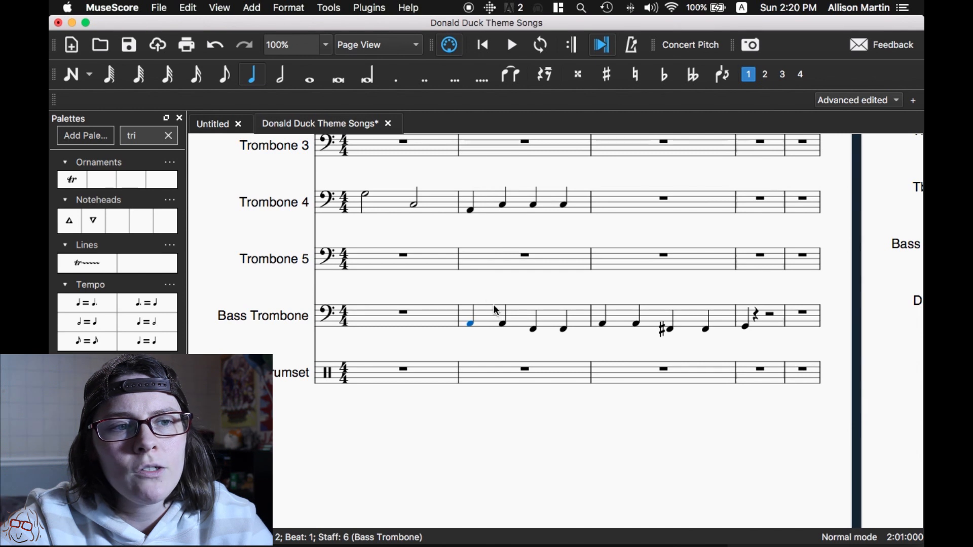
pyautogui.click(504, 325)
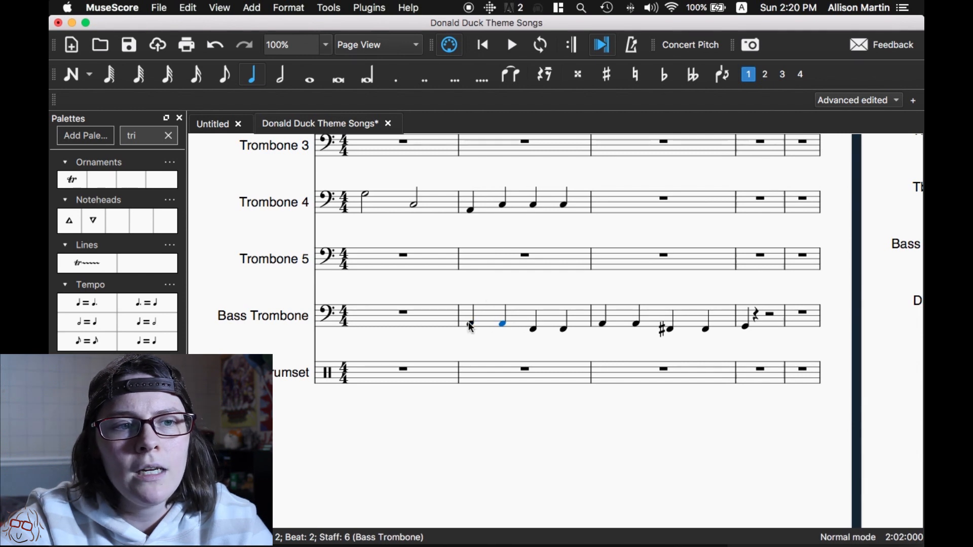
pyautogui.click(469, 324)
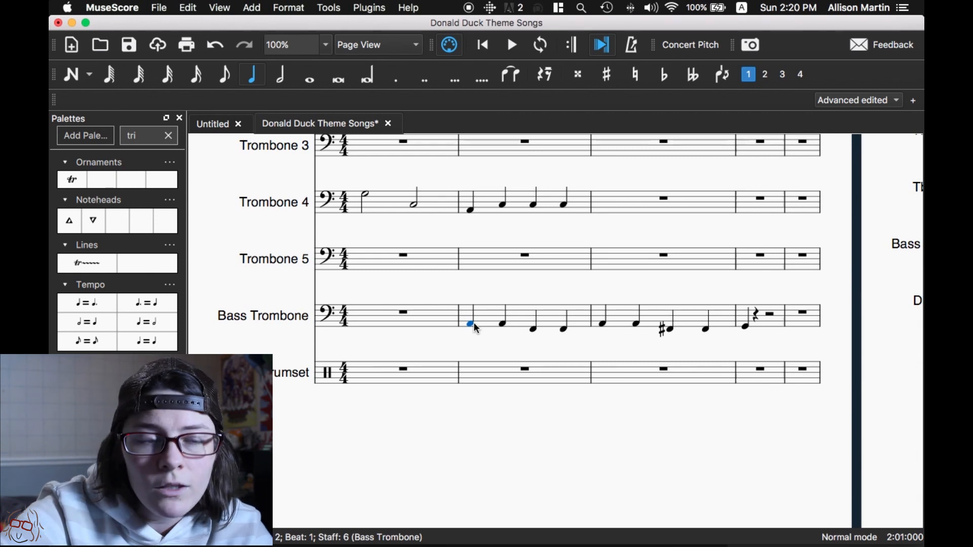
pyautogui.click(502, 324)
pyautogui.click(471, 325)
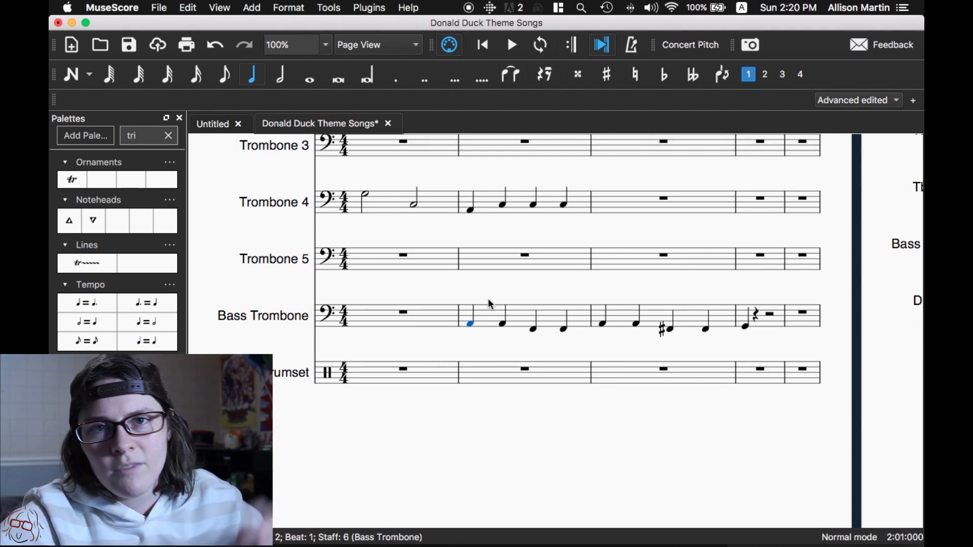
pyautogui.click(501, 324)
pyautogui.click(471, 321)
pyautogui.click(533, 331)
pyautogui.click(564, 329)
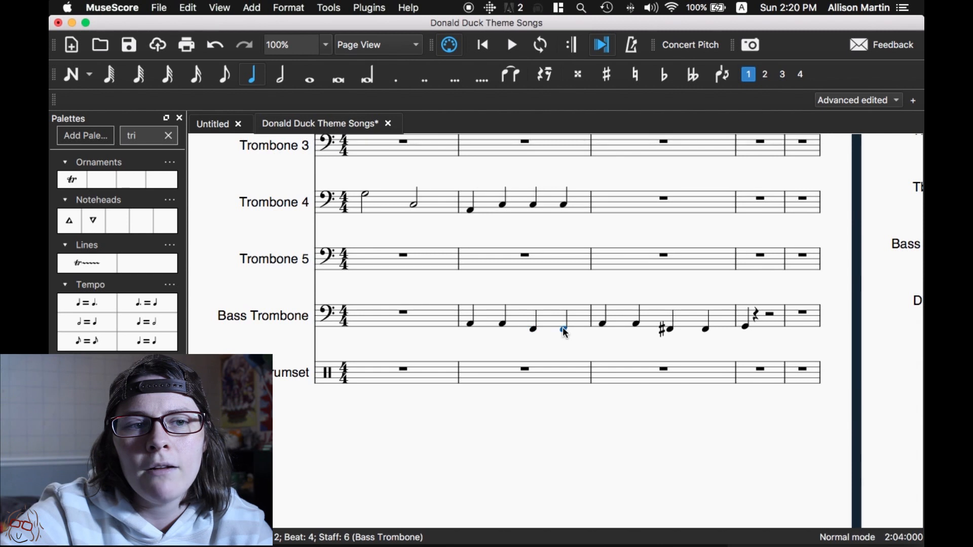
pyautogui.click(535, 330)
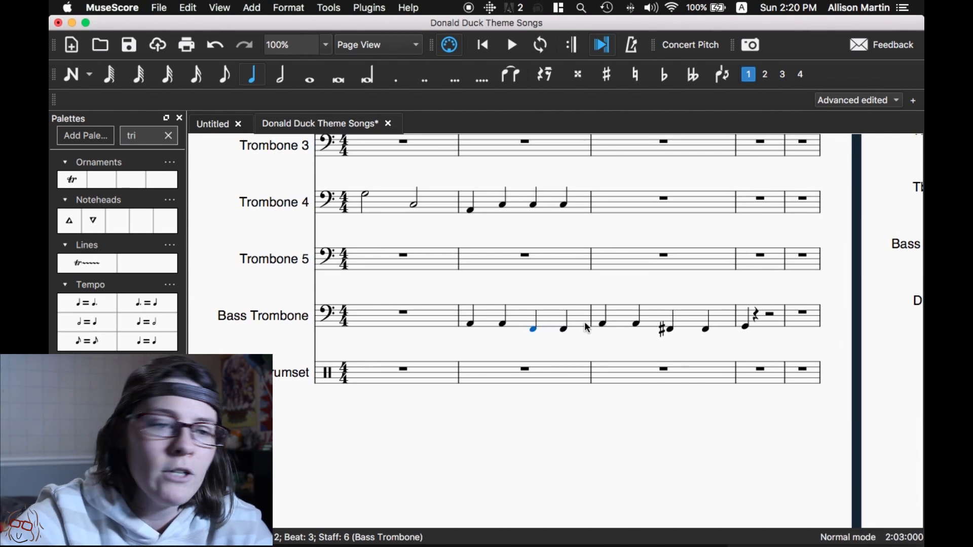
# - Check the Bass Trombone's notes in measure 3 and the first note of measure 4 against the upper parts
pyautogui.click(603, 327)
pyautogui.scroll(5, 608, 312)
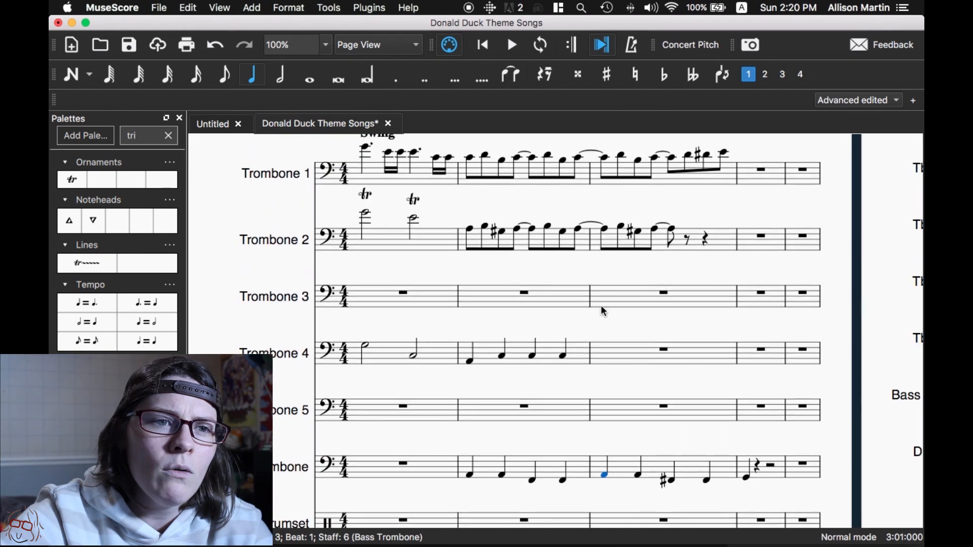
pyautogui.scroll(2, 603, 310)
pyautogui.scroll(-6, 607, 306)
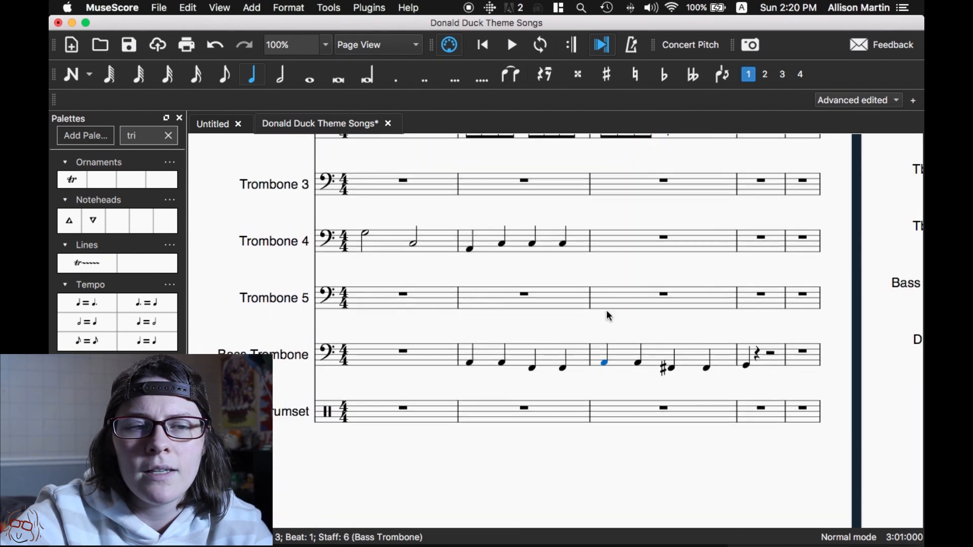
pyautogui.click(707, 369)
pyautogui.click(671, 369)
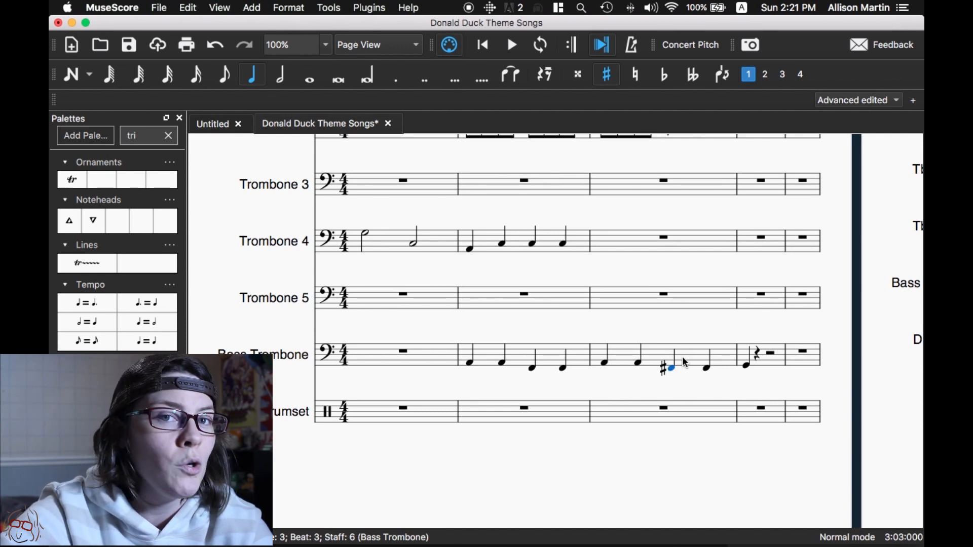
pyautogui.click(751, 365)
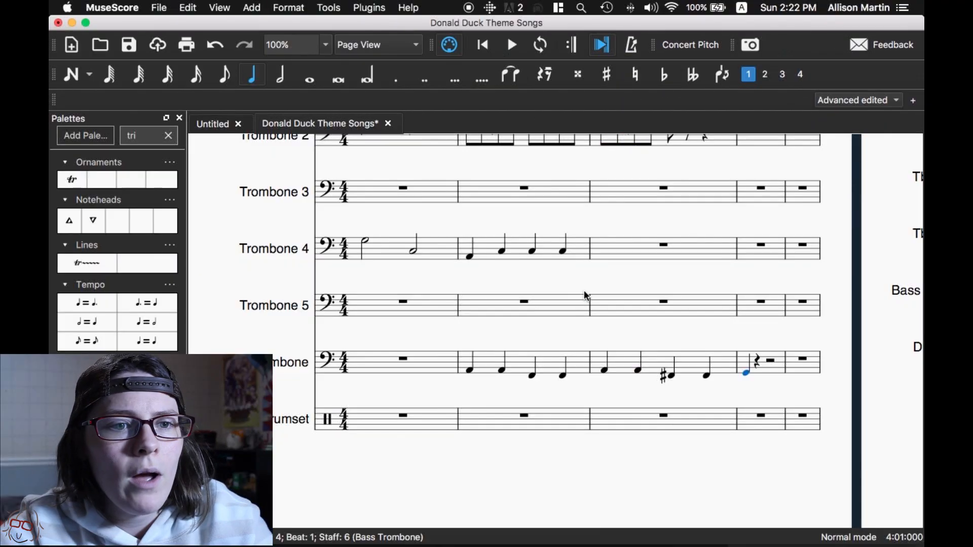
# - Fill Trombone 2's measure 4 with an eighth rest, eighth notes D sharp, E and G, and quarter notes B and A
pyautogui.scroll(1, 585, 290)
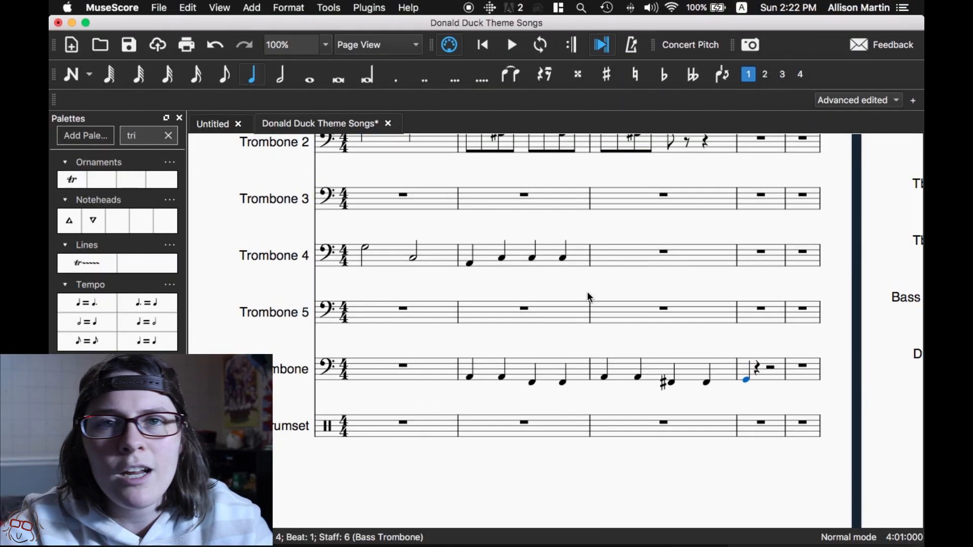
pyautogui.scroll(2, 588, 295)
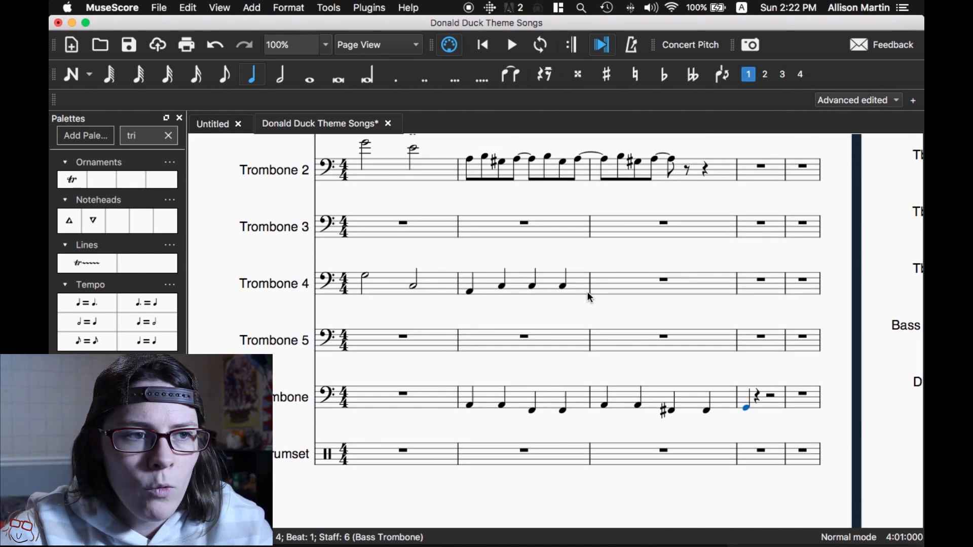
pyautogui.scroll(10, 590, 297)
pyautogui.hscroll(3, 743, 287)
pyautogui.click(679, 344)
pyautogui.press('n')
pyautogui.press('4')
pyautogui.press('0')
pyautogui.press('d')
pyautogui.press('Up')
pyautogui.press('e')
pyautogui.press('g')
pyautogui.press('5')
pyautogui.press('b')
pyautogui.press('a')
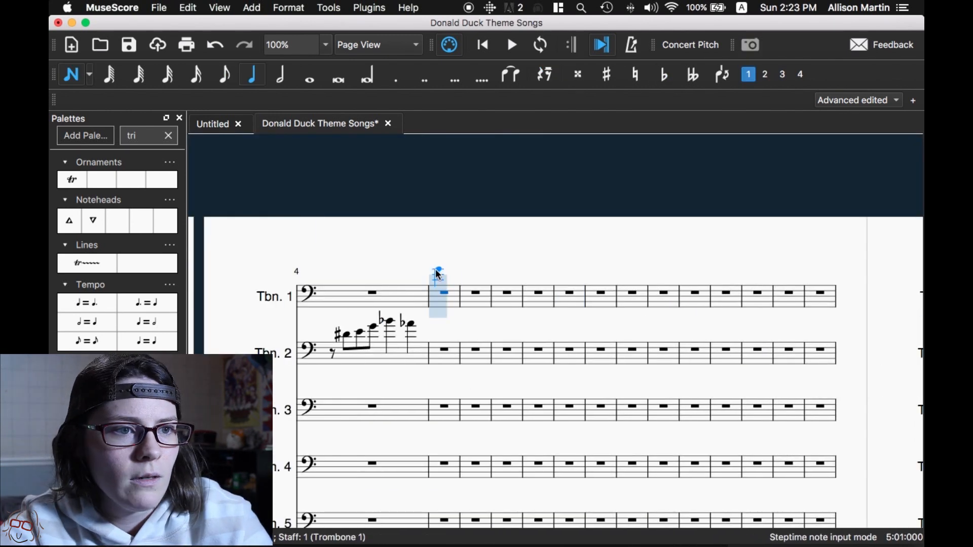
# - Enter Trombone 1's measure 5 as quarter note G and eighths E, D, C, G, C, E, and start measure 6 with two eighth-note Gs
pyautogui.click(440, 270)
pyautogui.press('4')
pyautogui.click(456, 275)
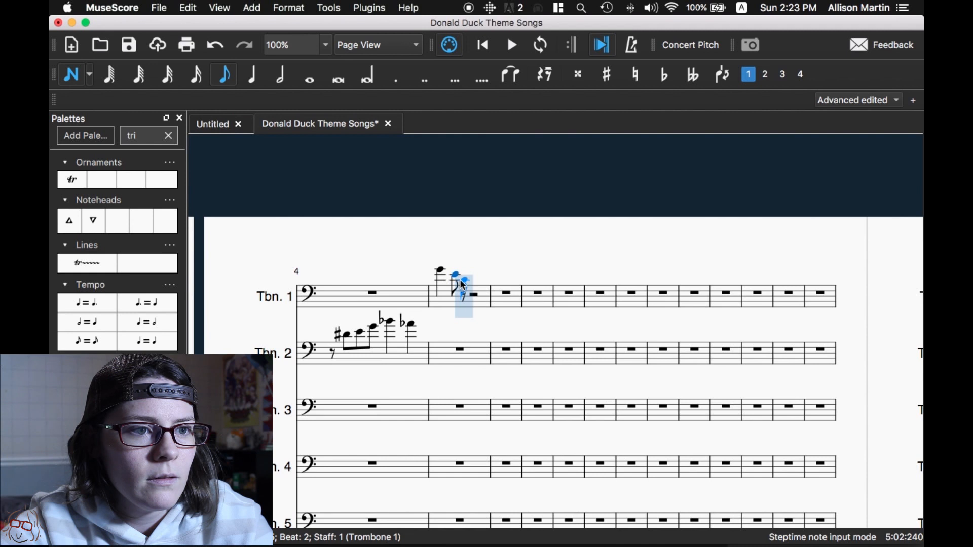
pyautogui.click(464, 282)
pyautogui.click(482, 282)
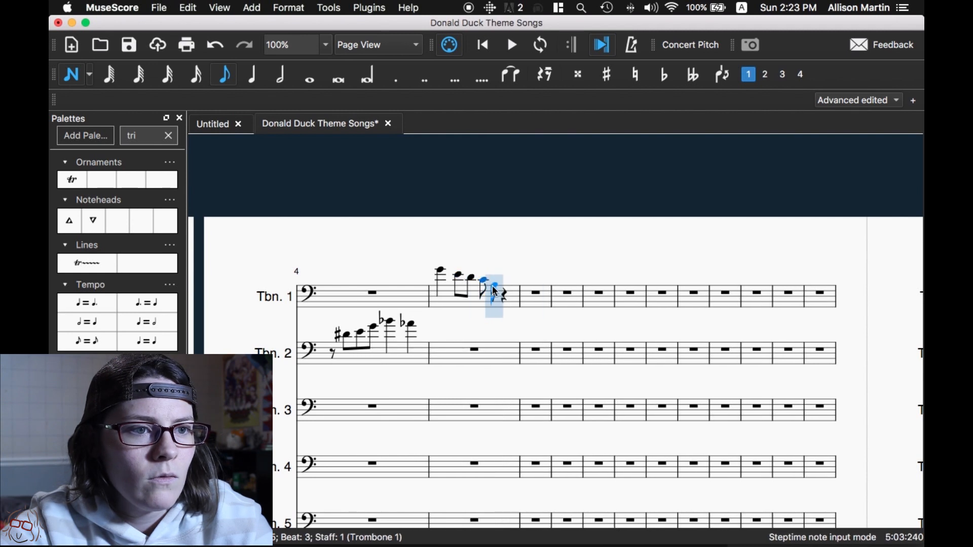
pyautogui.click(496, 288)
pyautogui.click(507, 280)
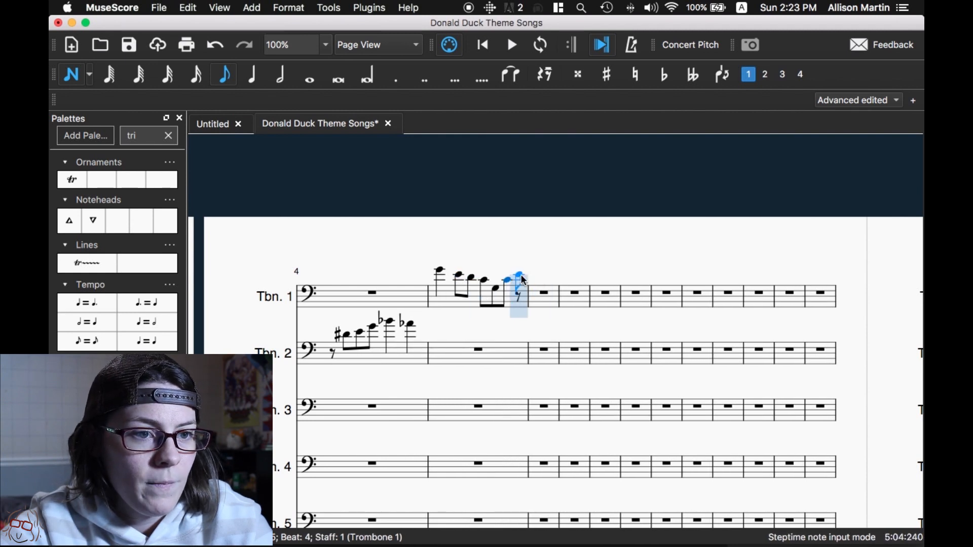
pyautogui.click(524, 278)
pyautogui.click(542, 273)
pyautogui.click(547, 271)
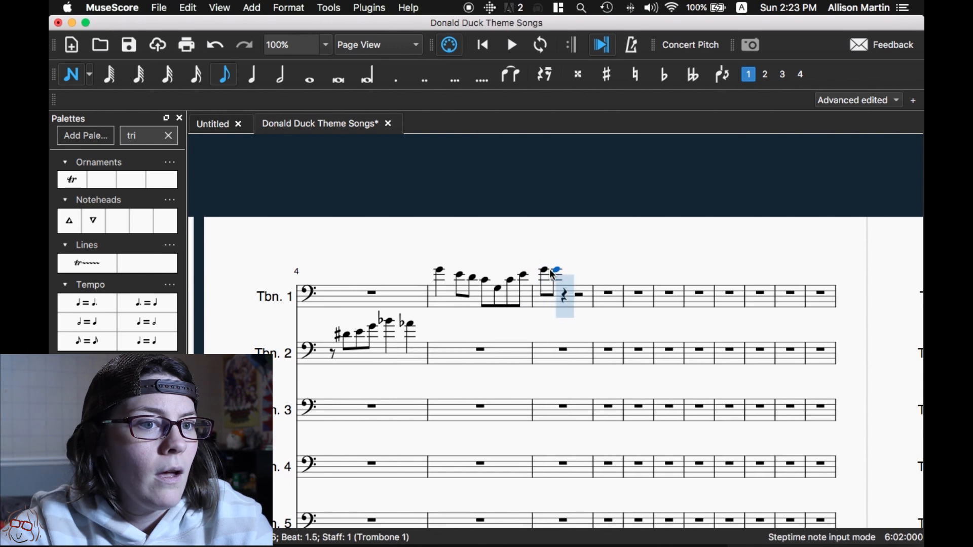
pyautogui.press('Escape')
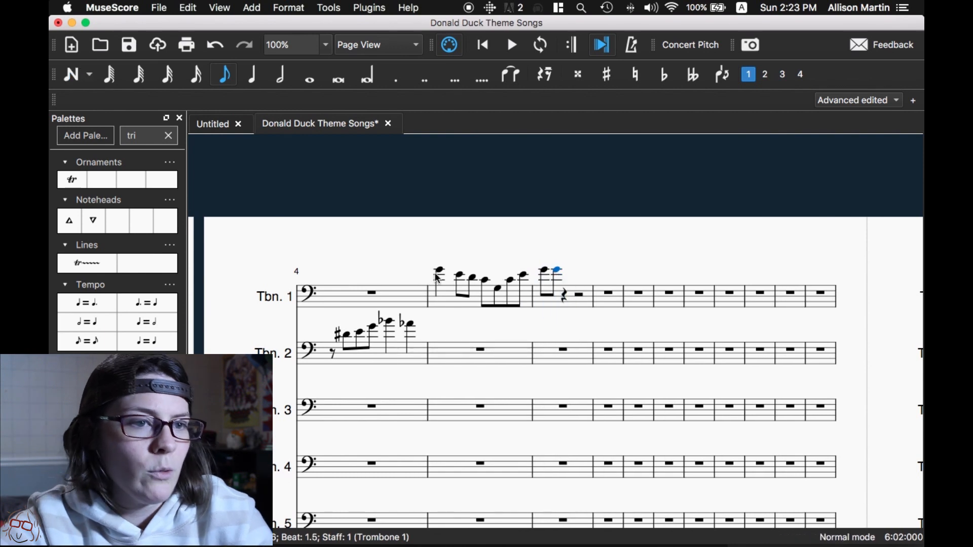
# - Check the opening notes of Trombone 1's measure 5 one by one
pyautogui.click(447, 297)
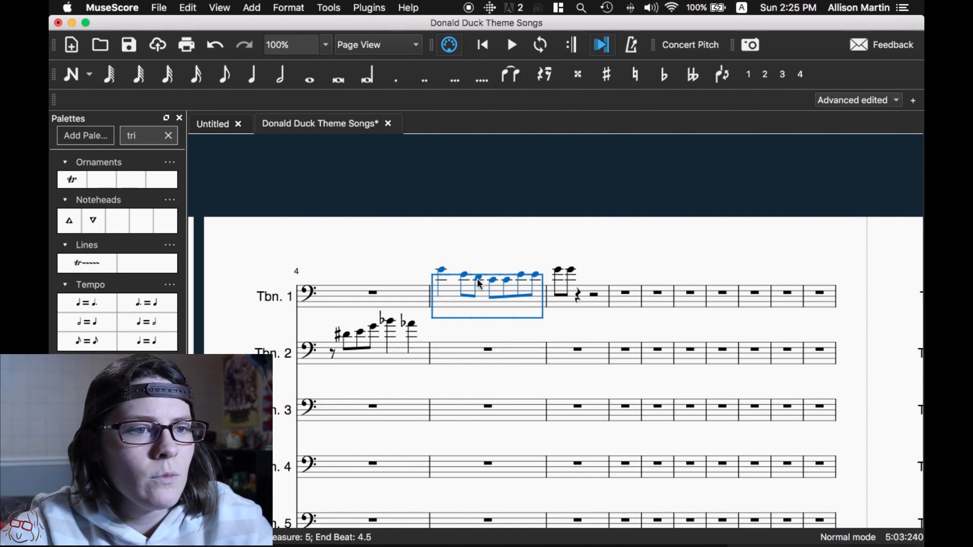
pyautogui.click(477, 292)
pyautogui.click(479, 279)
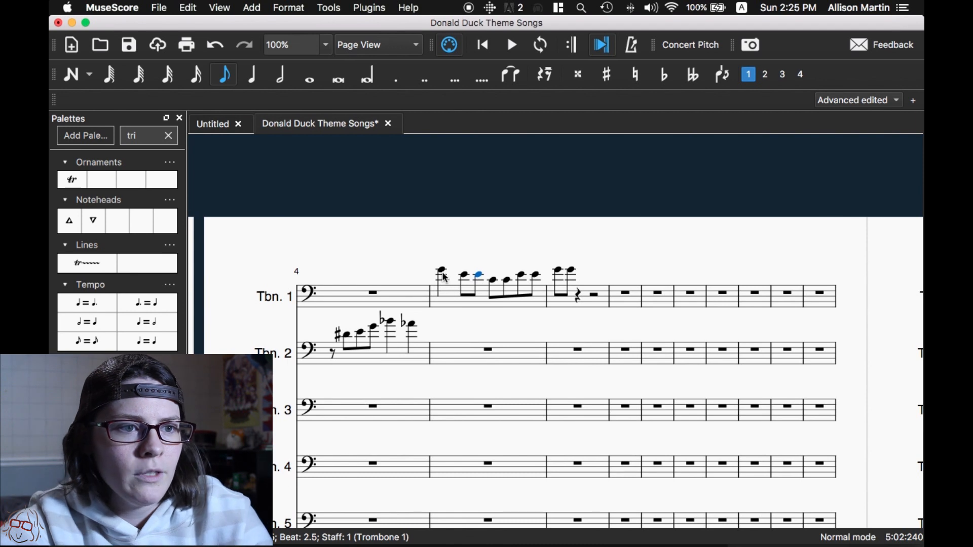
pyautogui.click(444, 273)
pyautogui.click(464, 275)
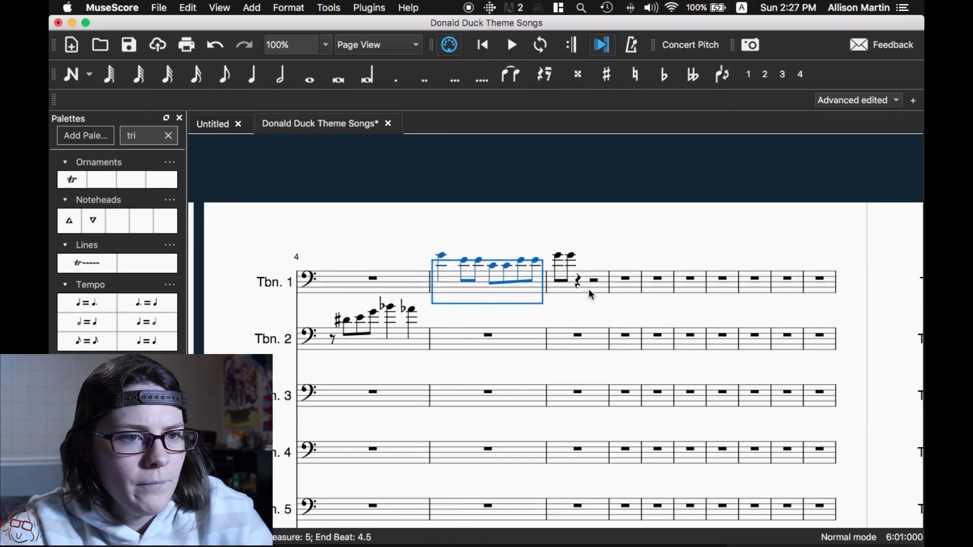
# - Replace the first note of Trombone 1's measure 5 with a quarter note C and raise its pitch to F
pyautogui.keyDown('shift'); pyautogui.click(587, 289); pyautogui.keyUp('shift')
pyautogui.press('n')
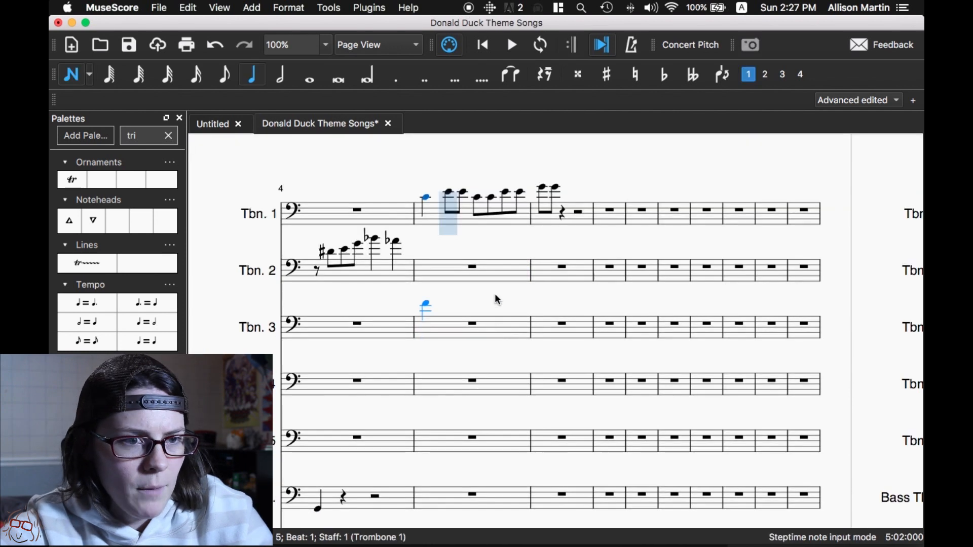
pyautogui.press('Escape')
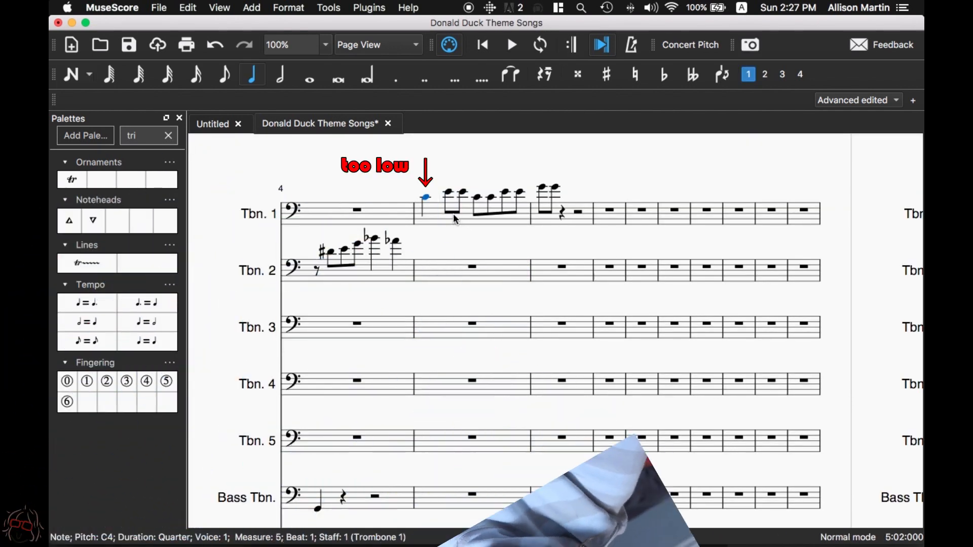
pyautogui.press('Up')
pyautogui.press('Up')
pyautogui.press('Up')
pyautogui.press('Up')
pyautogui.press('Up')
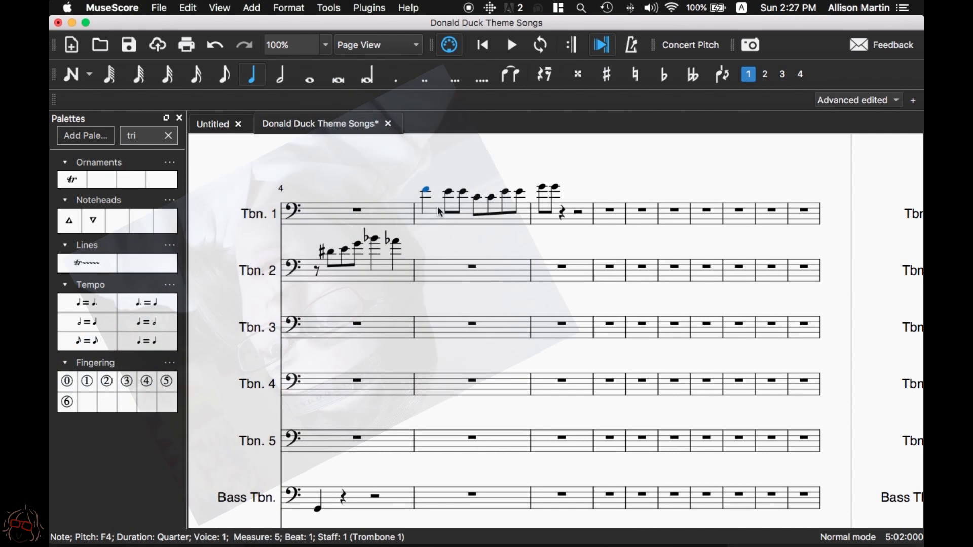
pyautogui.click(466, 212)
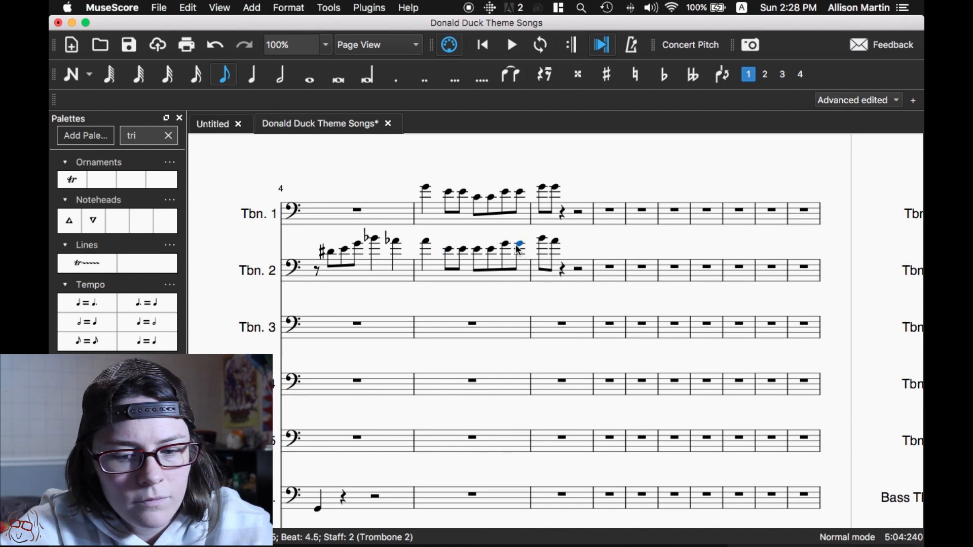
# - Step back through the notes of Trombone 2's measure 5 to check the harmony
pyautogui.press('Left')
pyautogui.press('Left')
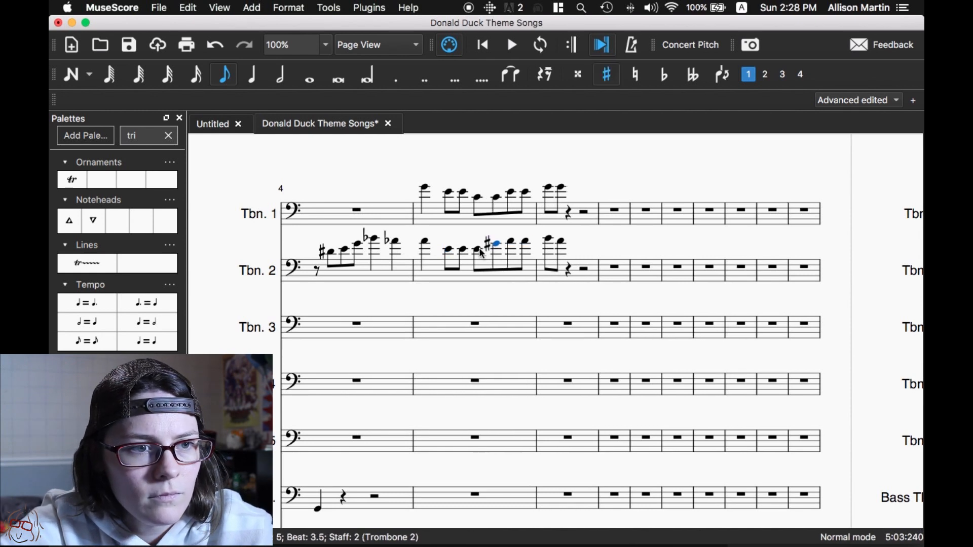
pyautogui.press('Left')
pyautogui.press('Left')
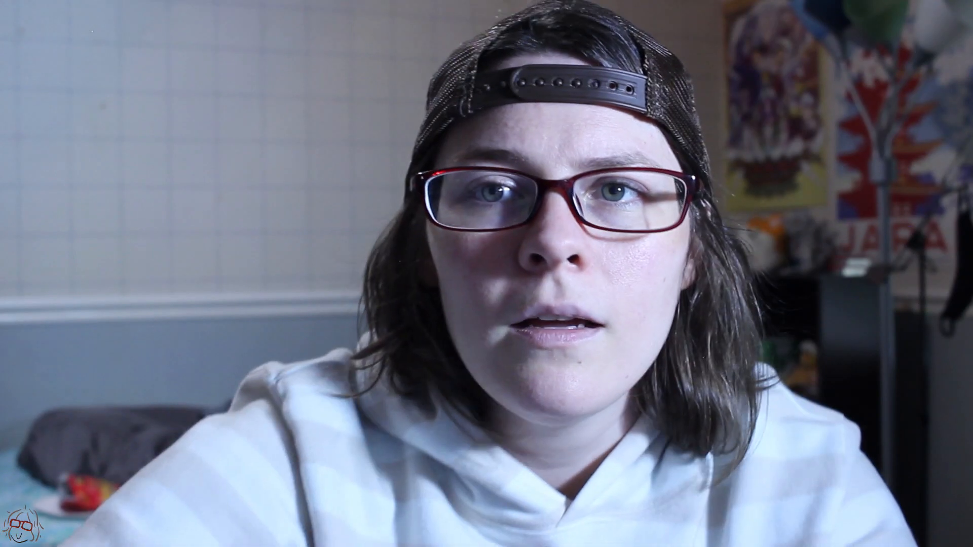